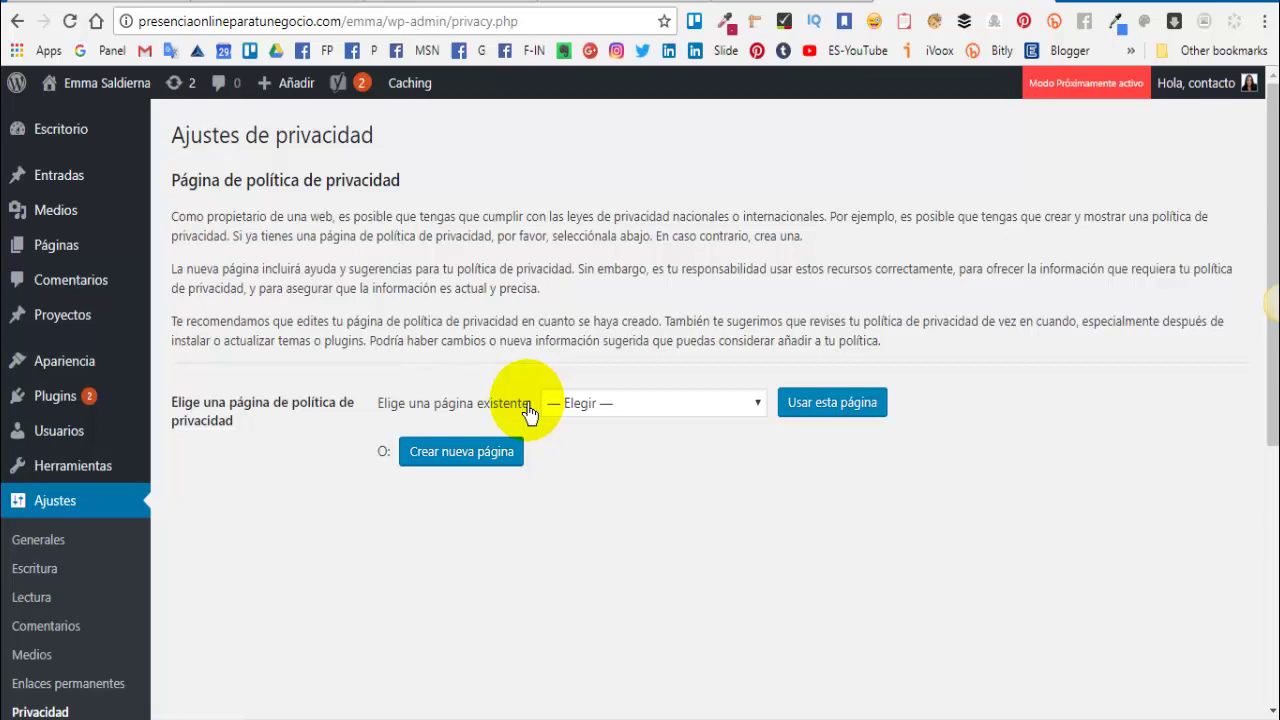
# Step: Look through the existing pages that can be chosen as the site's privacy policy page
pyautogui.click(755, 405)
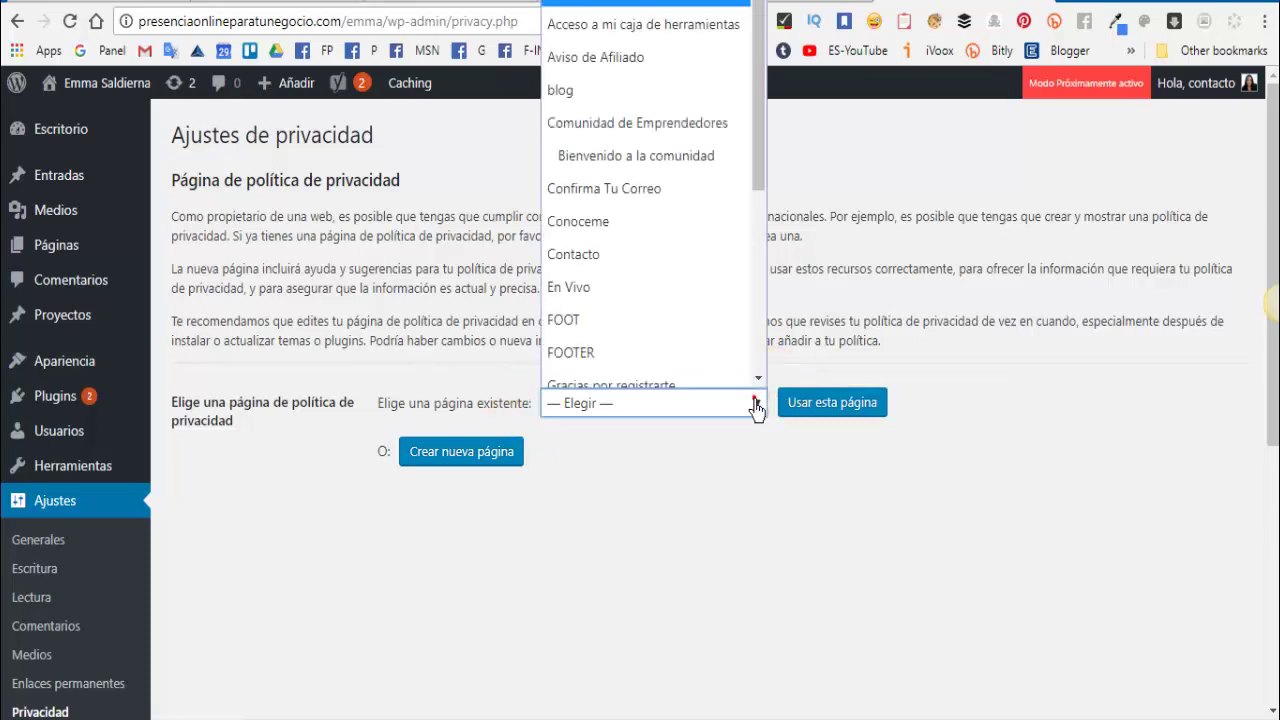
pyautogui.scroll(-4, 660, 200)
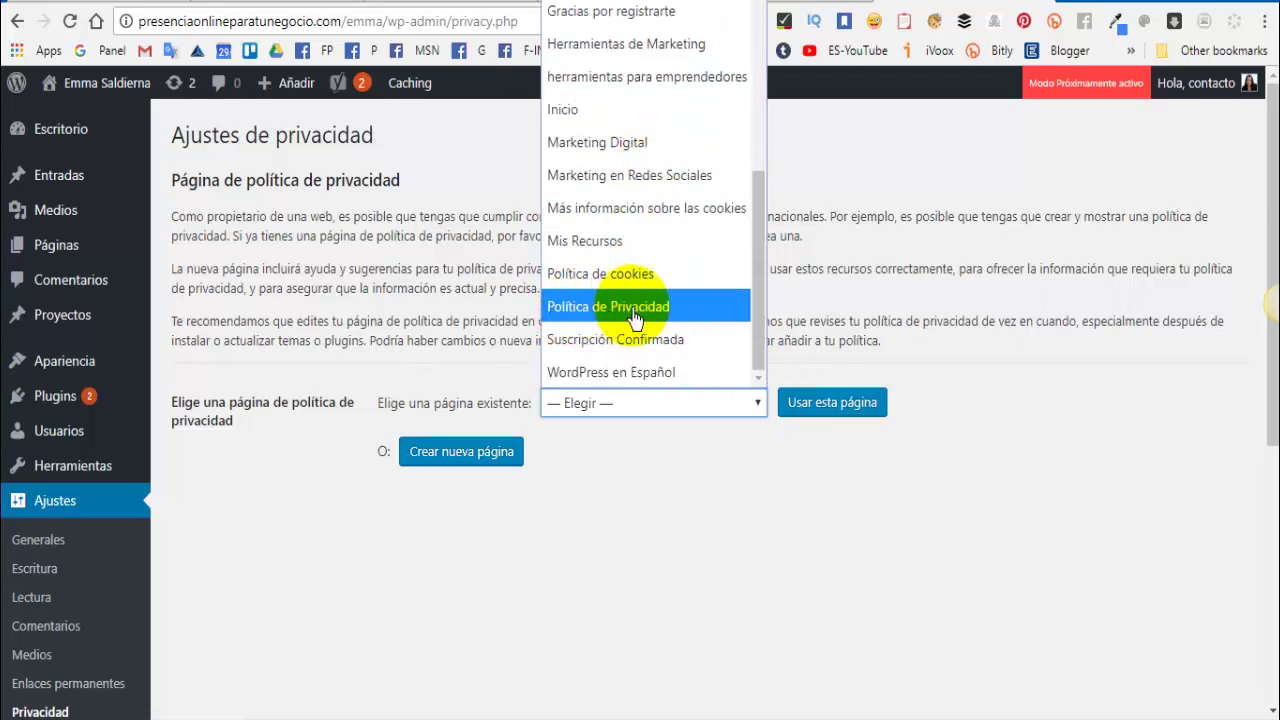
pyautogui.click(714, 486)
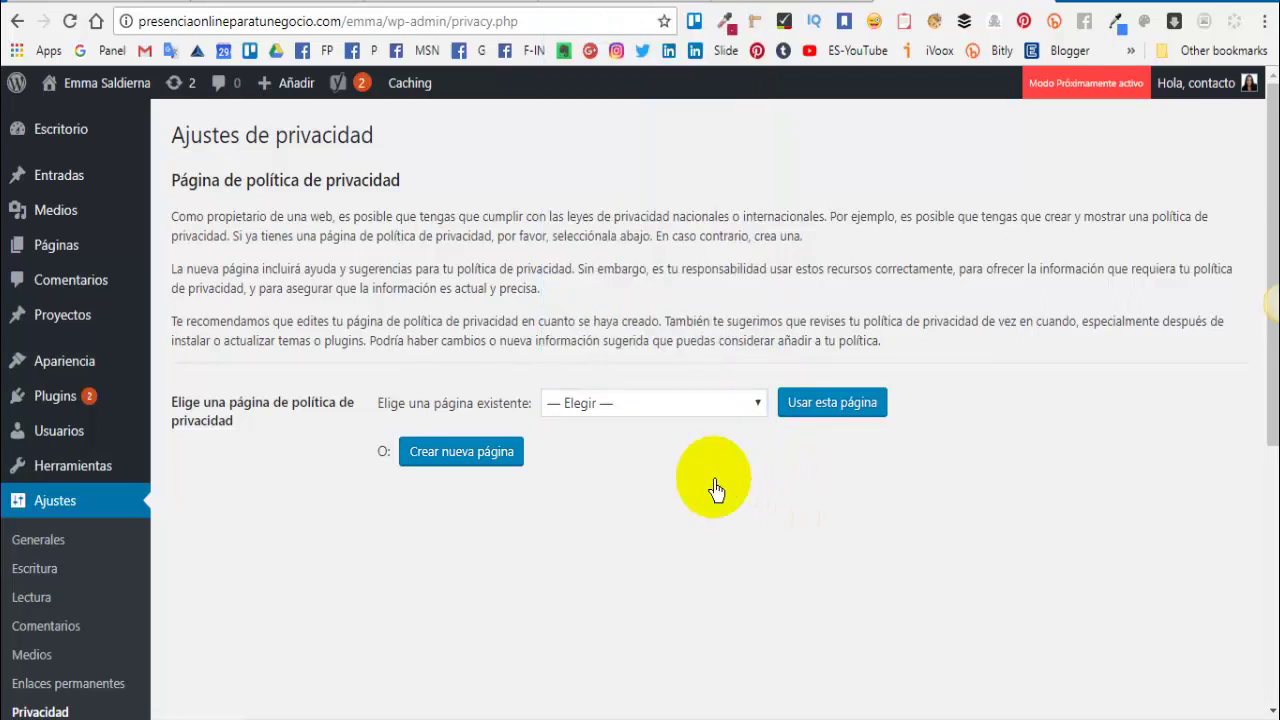
# Step: Create a new privacy policy page from the privacy settings, review its suggested text and publish it
pyautogui.click(452, 463)
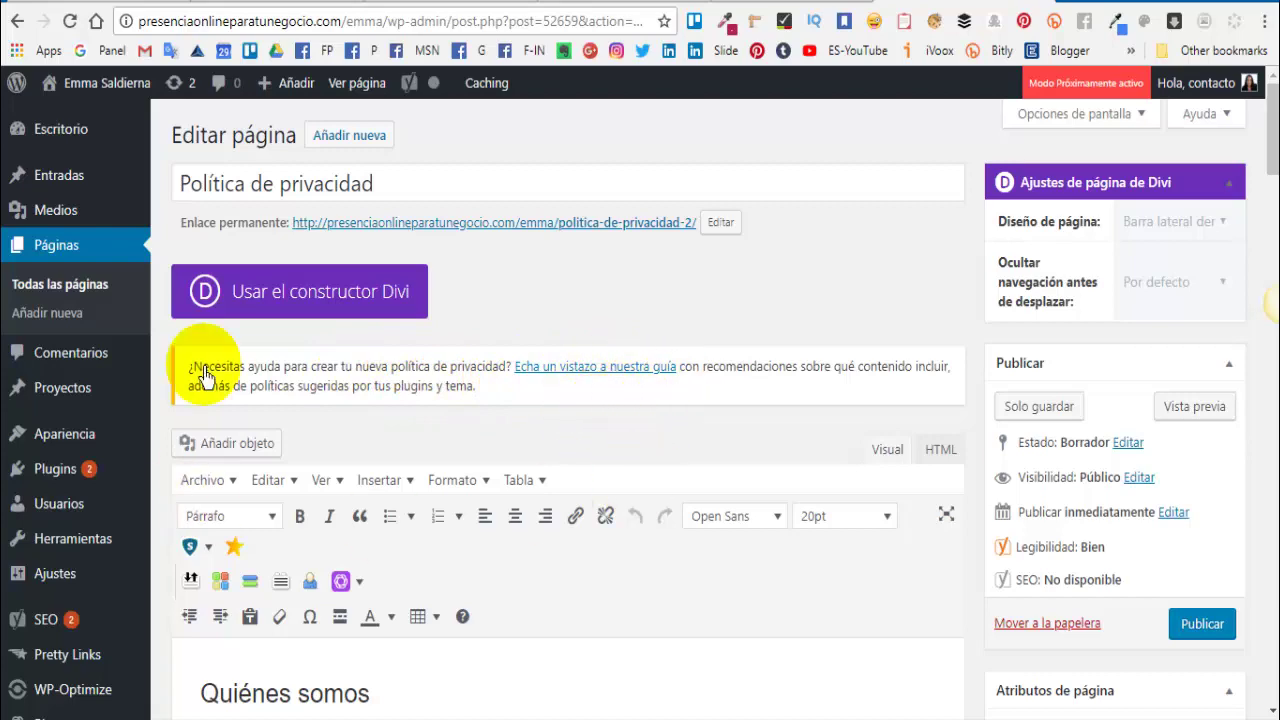
pyautogui.scroll(-5, 214, 543)
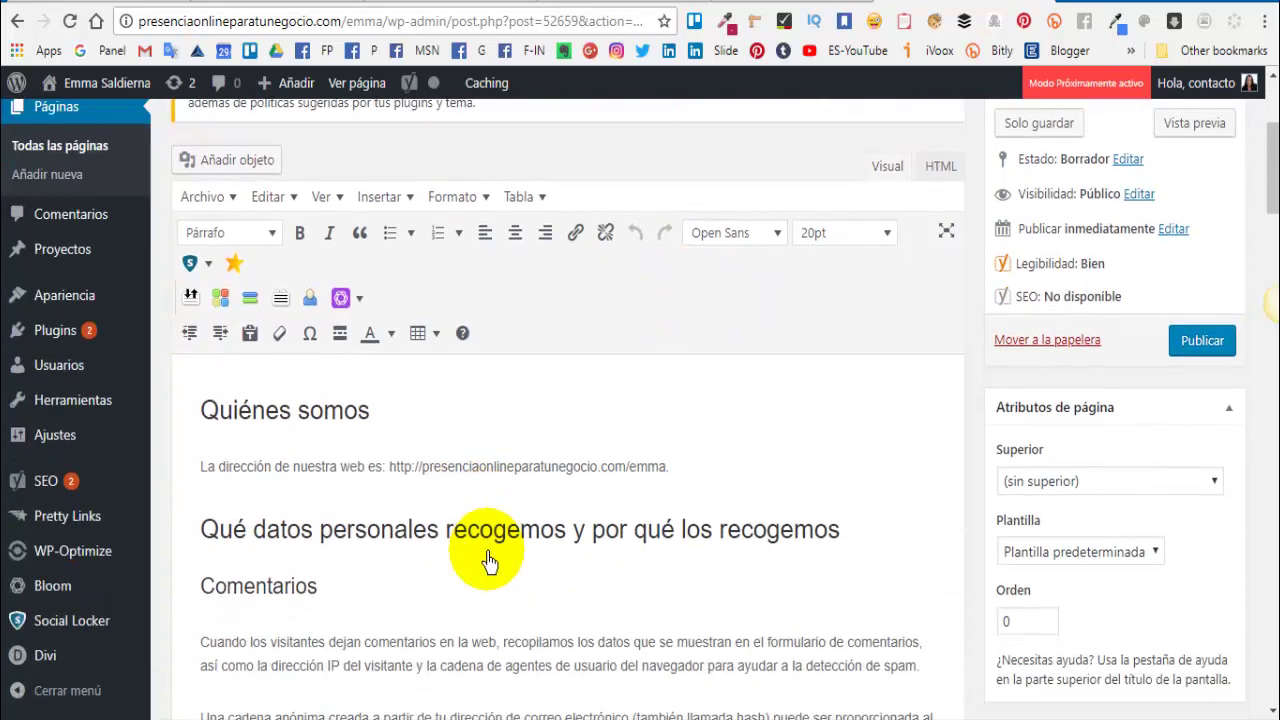
pyautogui.scroll(-5, 545, 640)
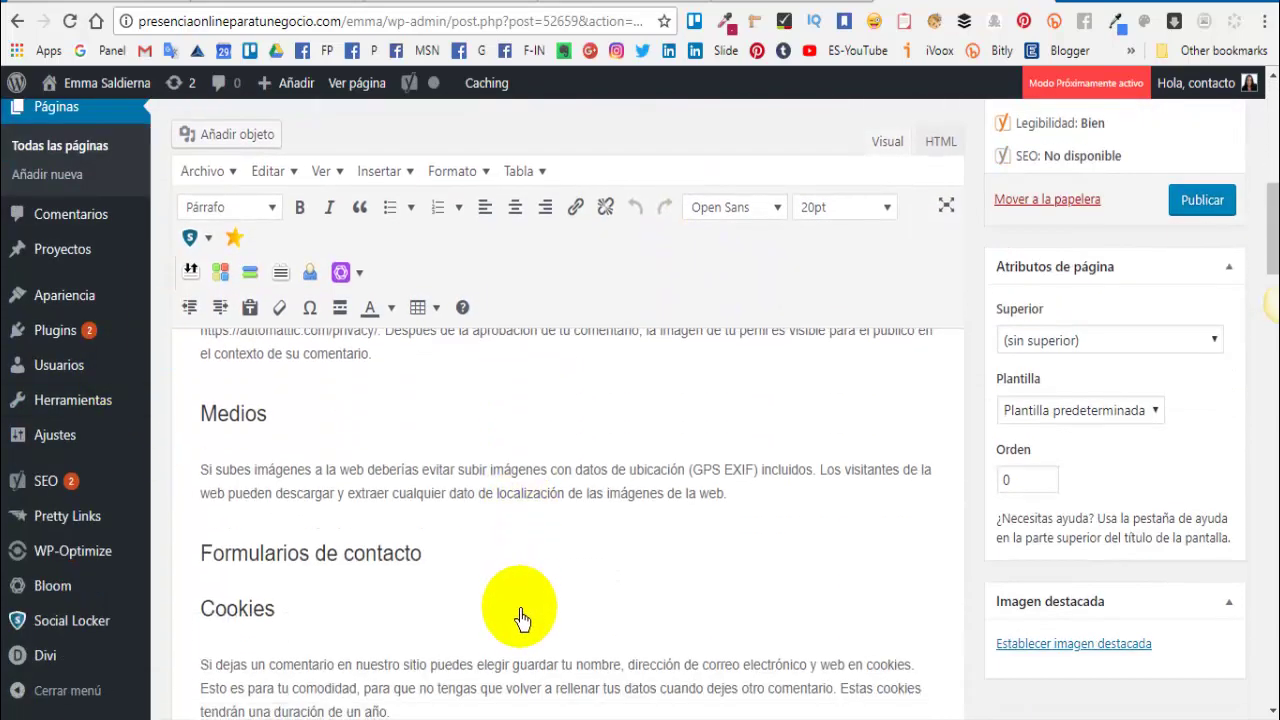
pyautogui.scroll(10, 632, 668)
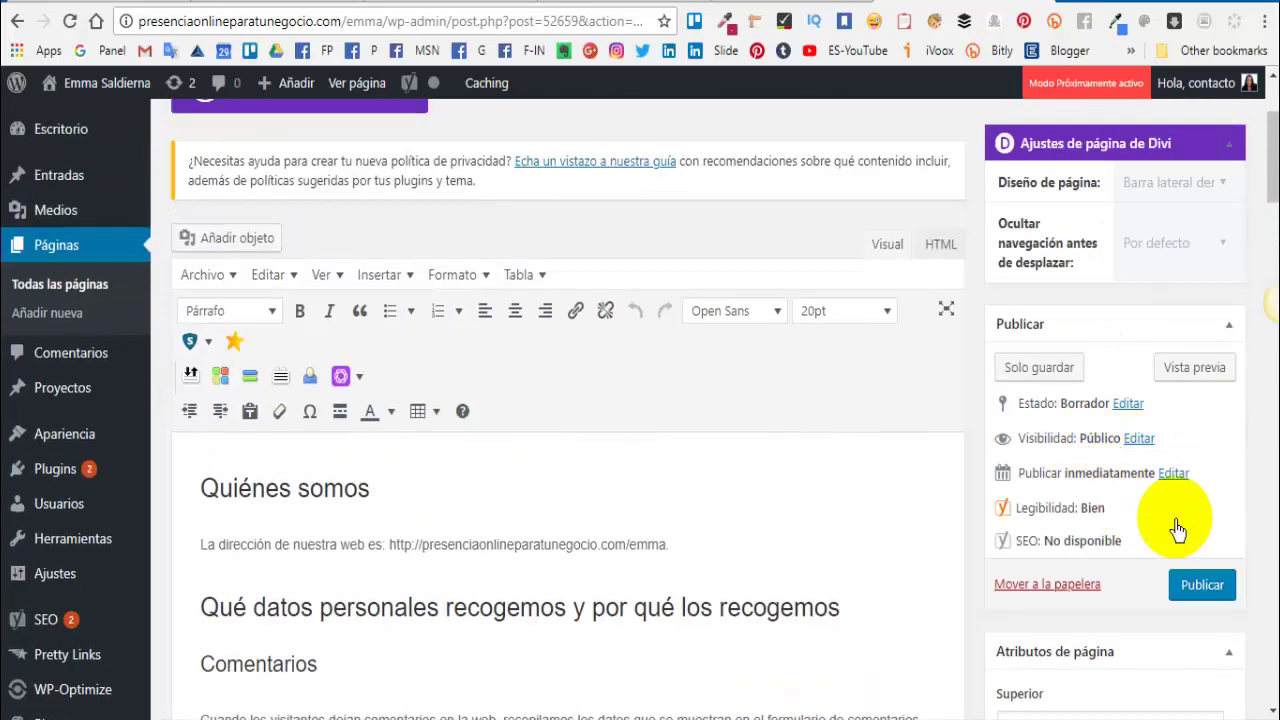
pyautogui.click(1203, 592)
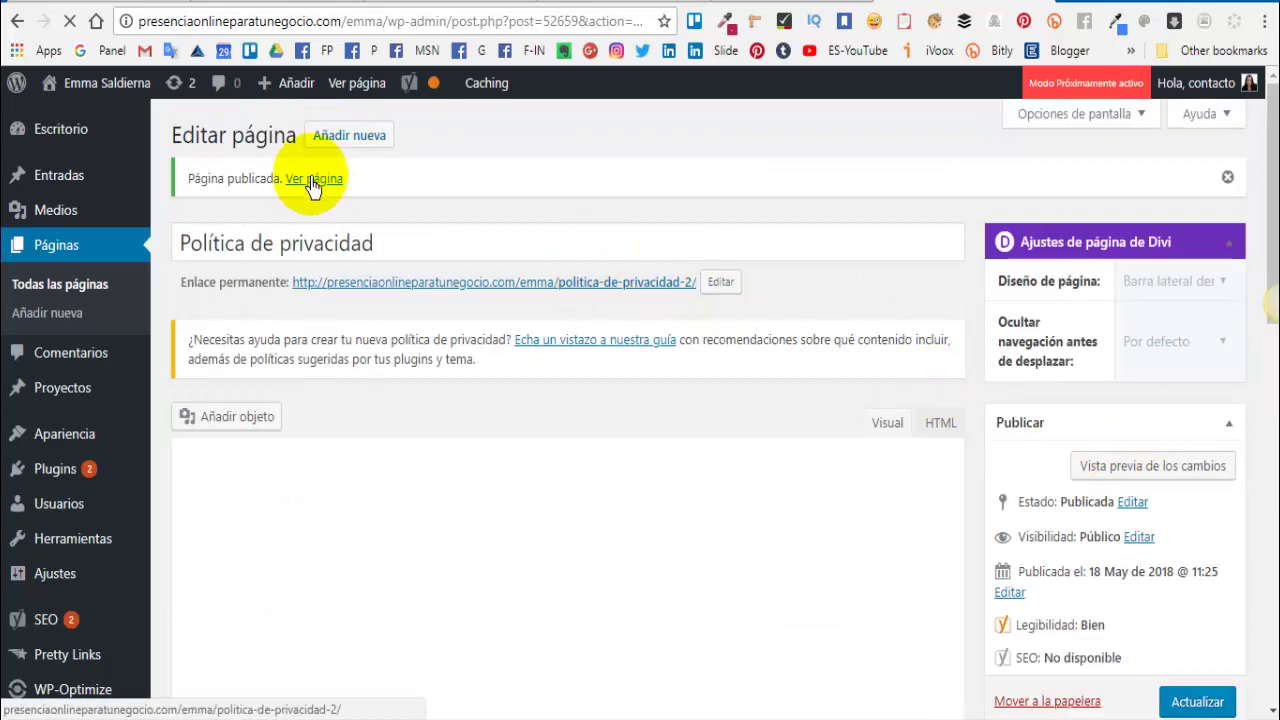
# Step: Open the published privacy policy page in a new browser tab and switch to it
pyautogui.rightClick(312, 183)
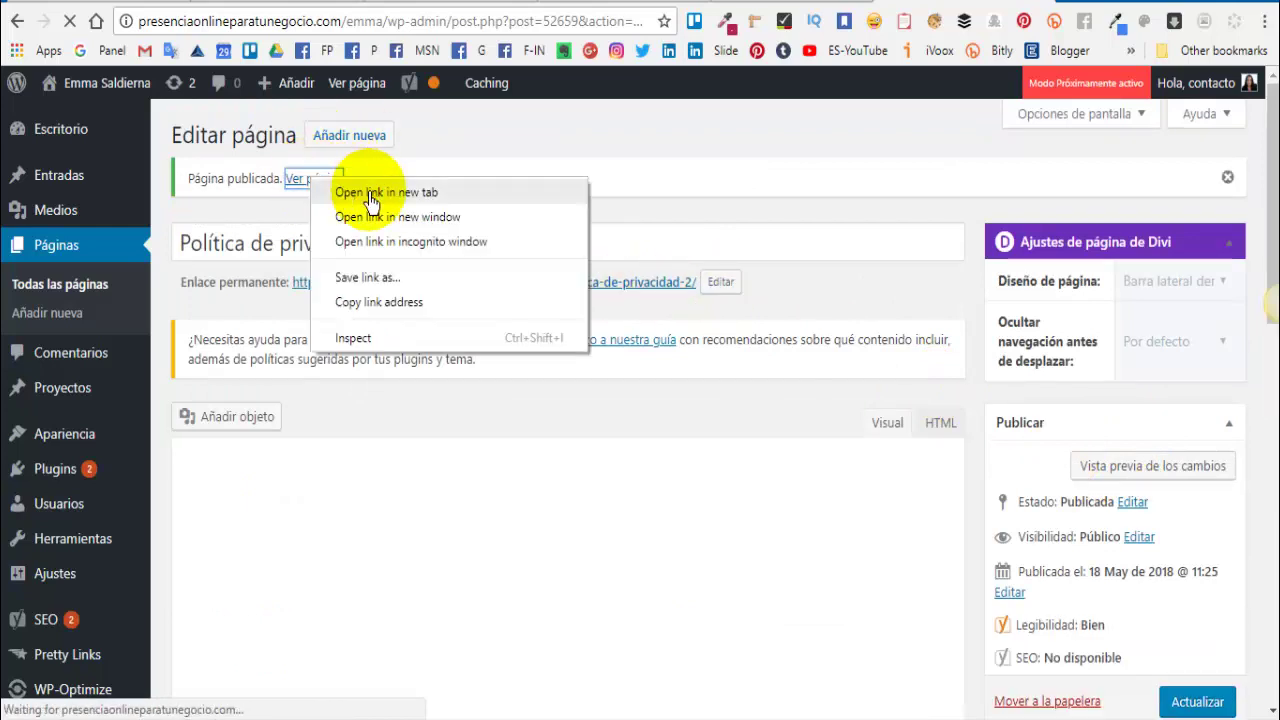
pyautogui.click(370, 200)
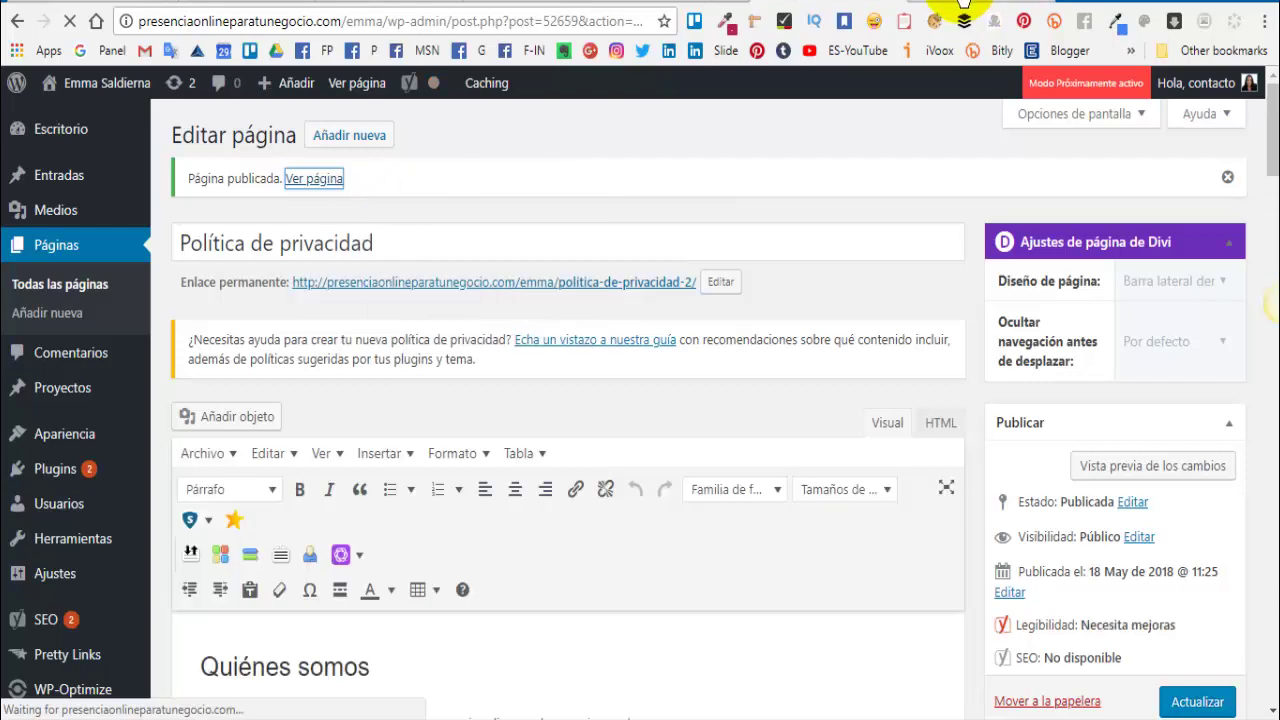
pyautogui.click(964, 4)
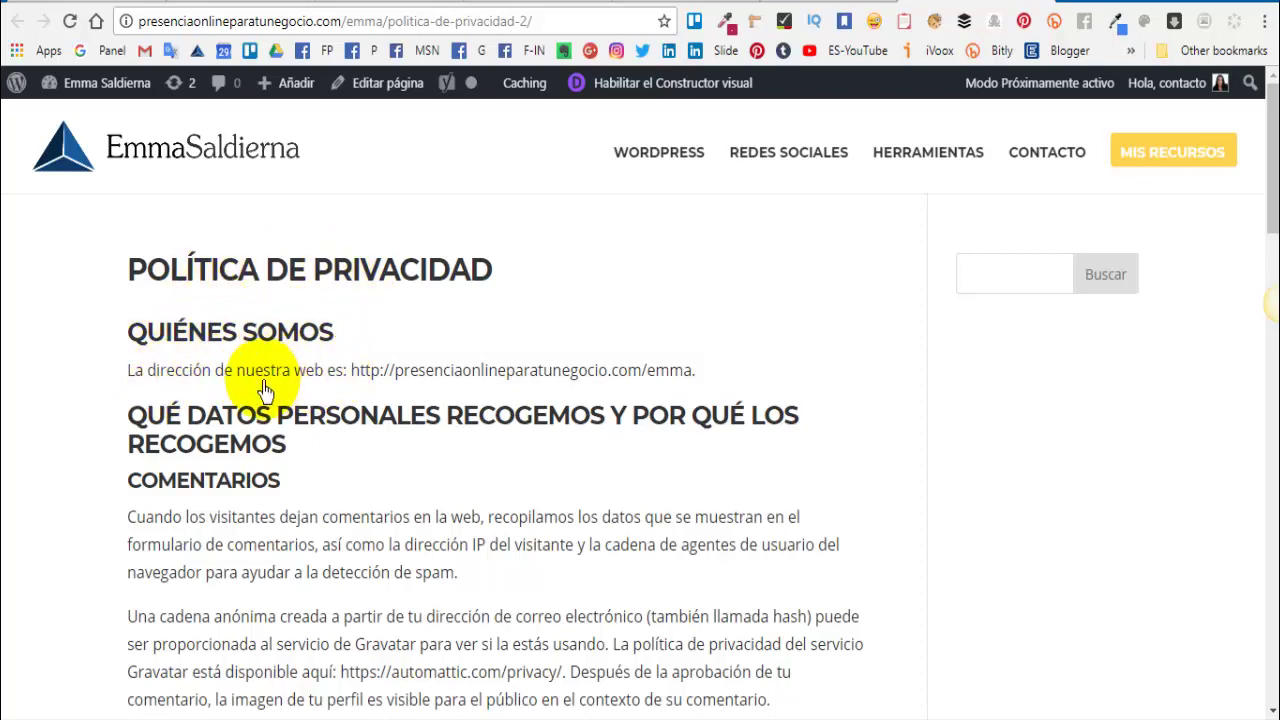
# Step: Read through the sections of the published privacy policy, from "Quiénes somos" down to the additional information headings
pyautogui.scroll(-1, 586, 464)
pyautogui.scroll(-1, 586, 464)
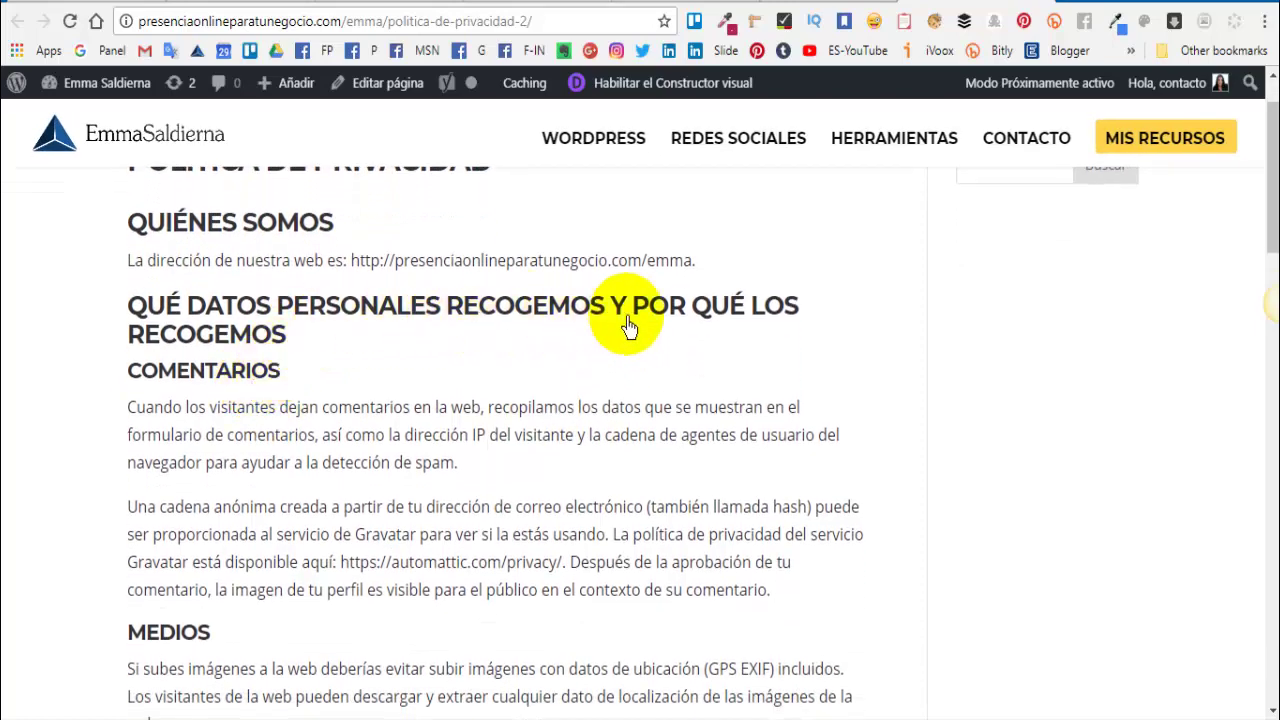
pyautogui.scroll(-1, 323, 366)
pyautogui.scroll(-3, 175, 540)
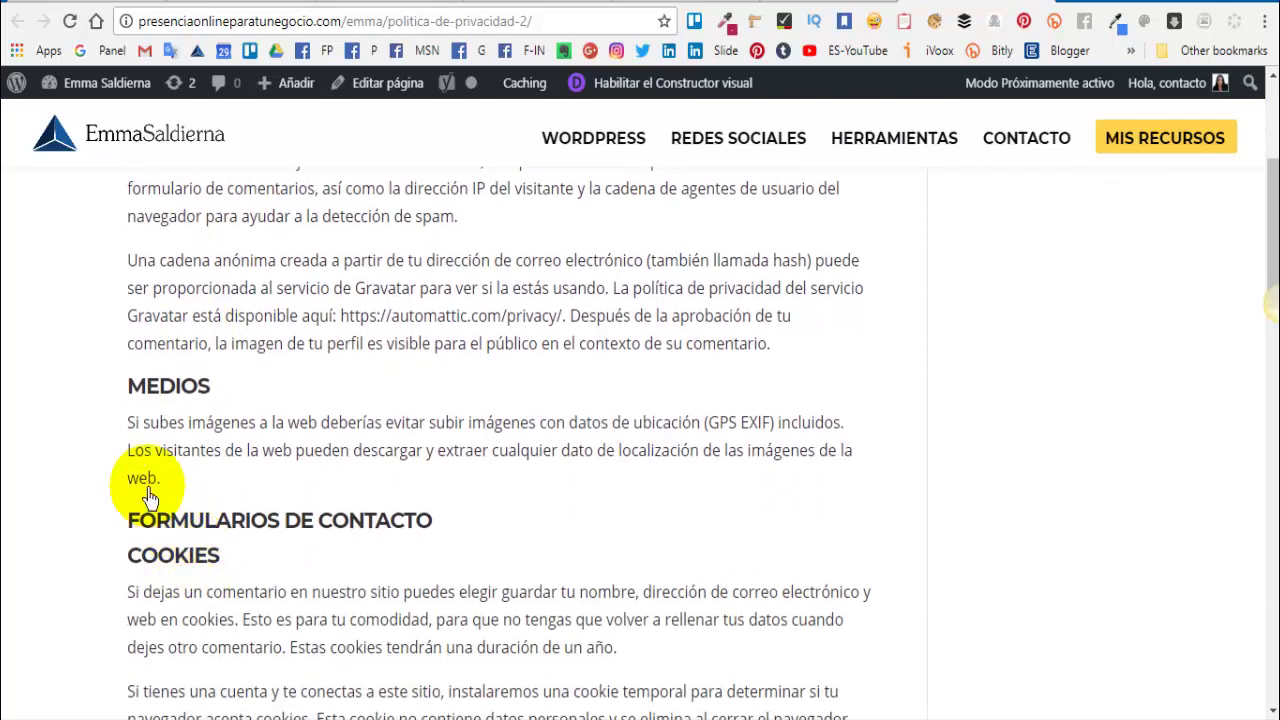
pyautogui.scroll(-1, 205, 568)
pyautogui.scroll(-3, 205, 568)
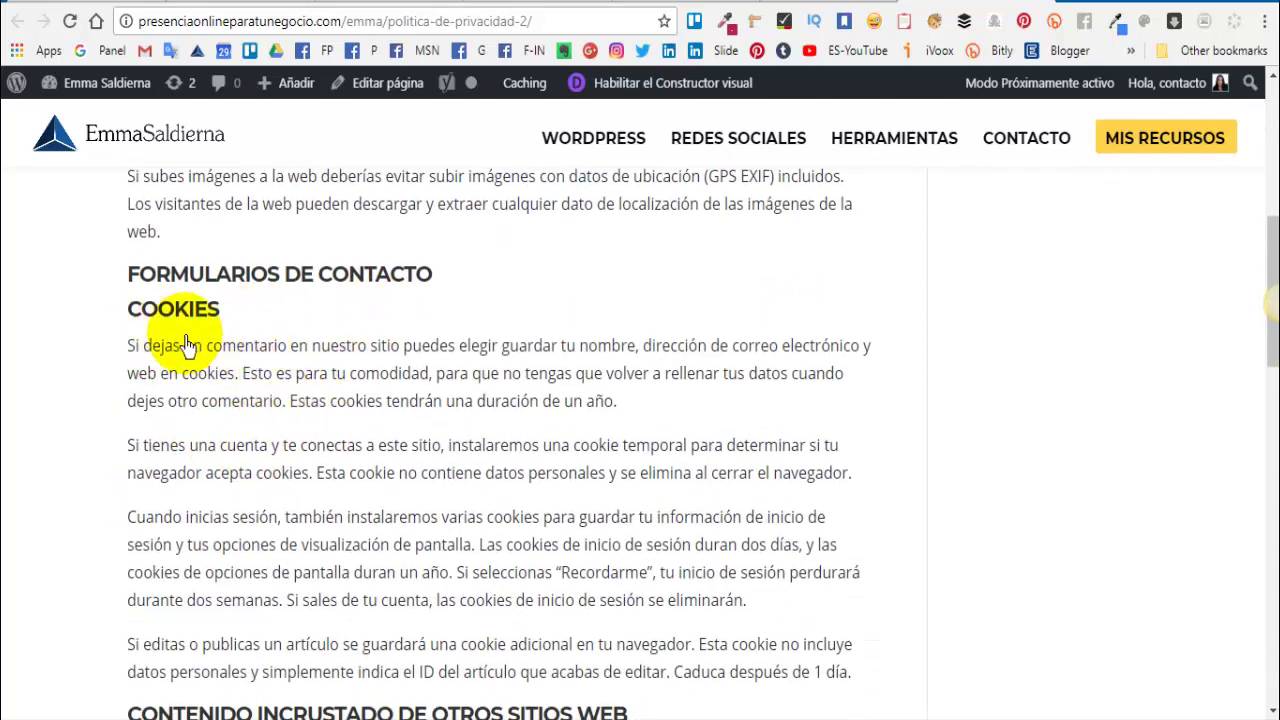
pyautogui.scroll(-4, 171, 309)
pyautogui.scroll(-1, 215, 627)
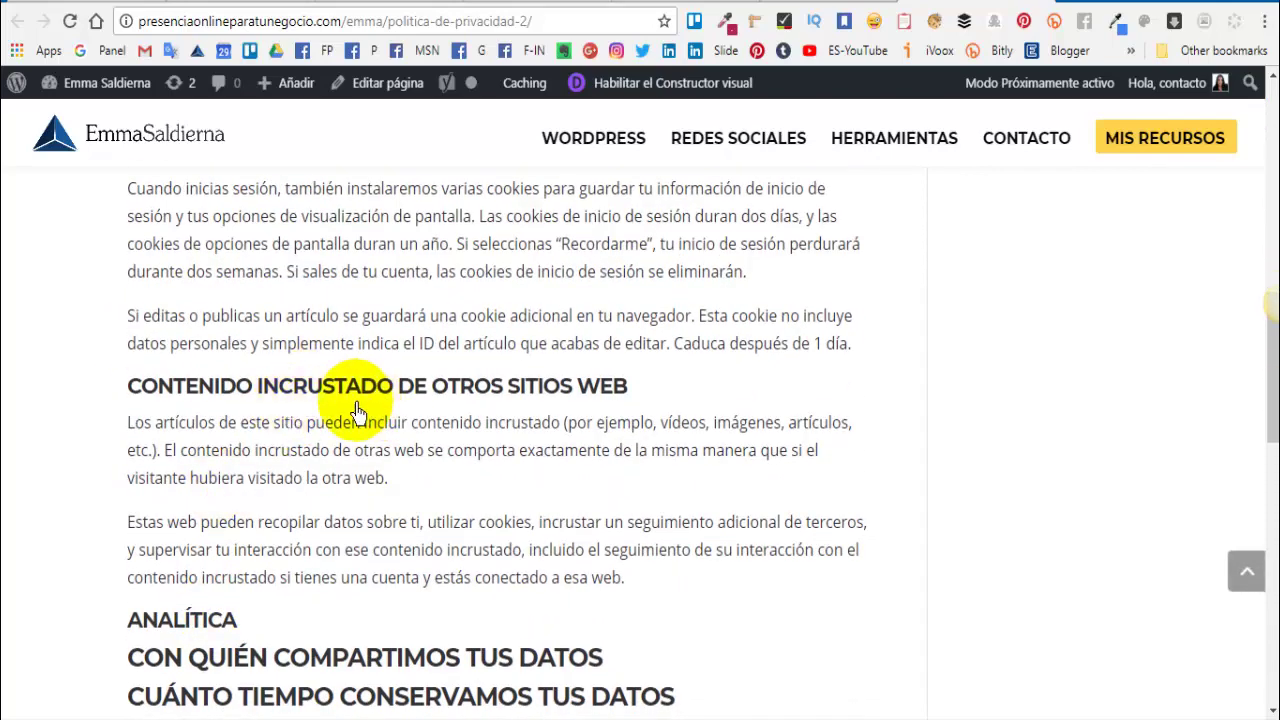
pyautogui.scroll(-4, 443, 591)
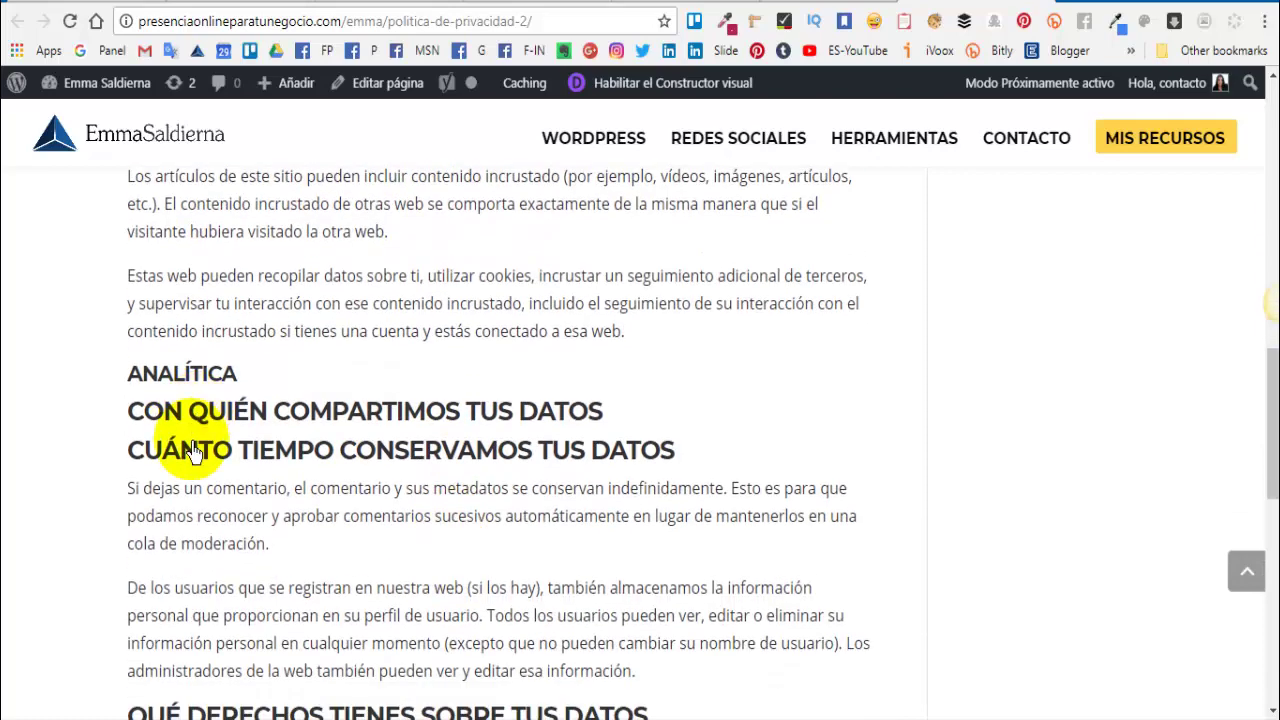
pyautogui.scroll(-7, 186, 423)
pyautogui.scroll(-1, 168, 440)
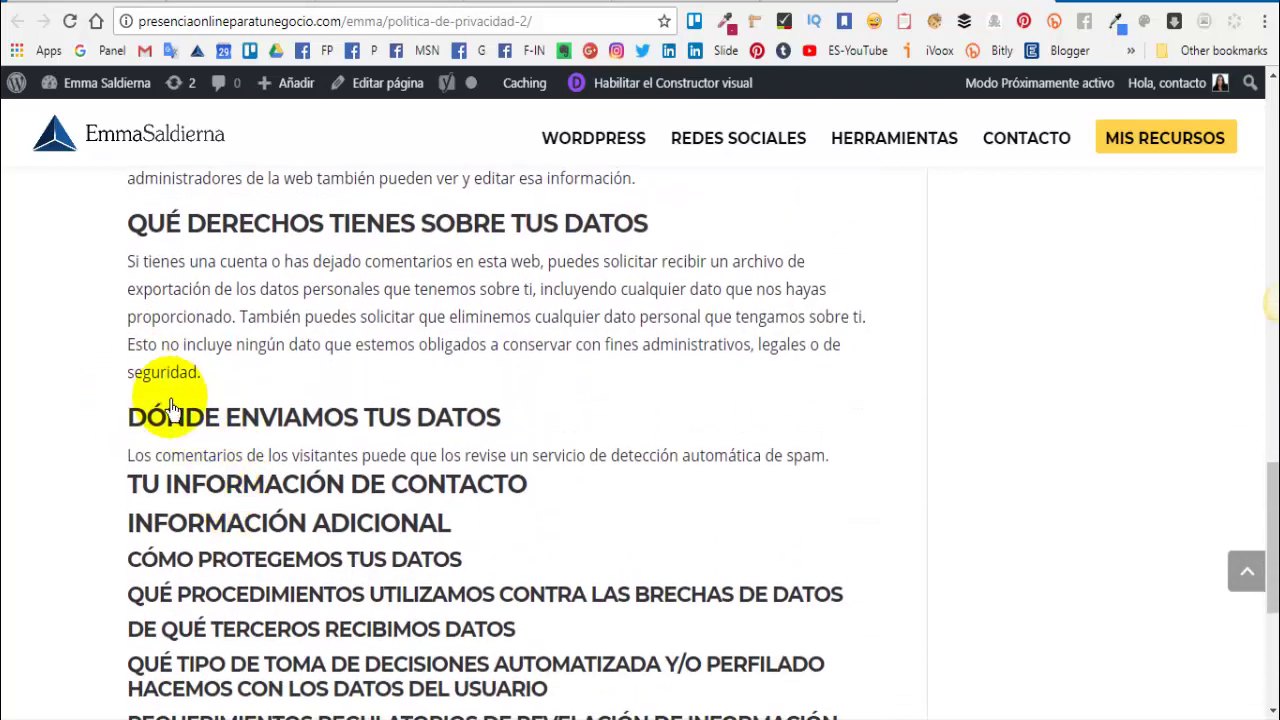
pyautogui.scroll(-2, 437, 467)
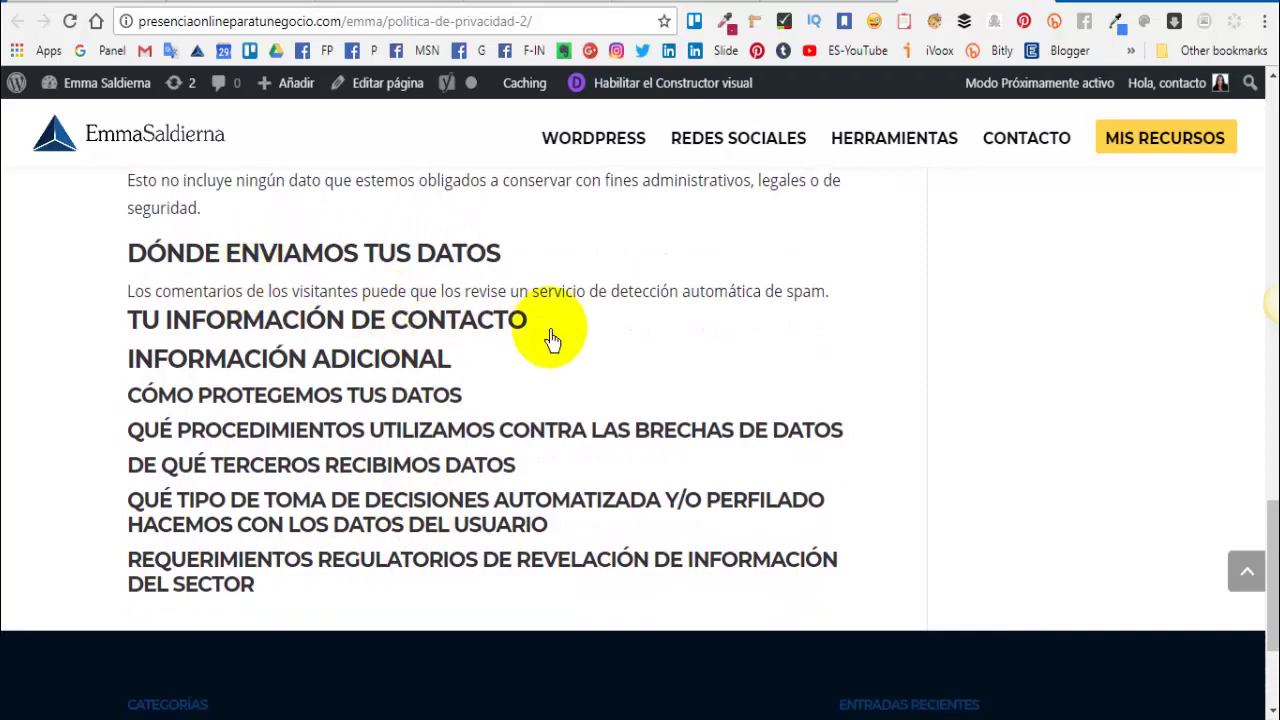
pyautogui.scroll(10, 575, 410)
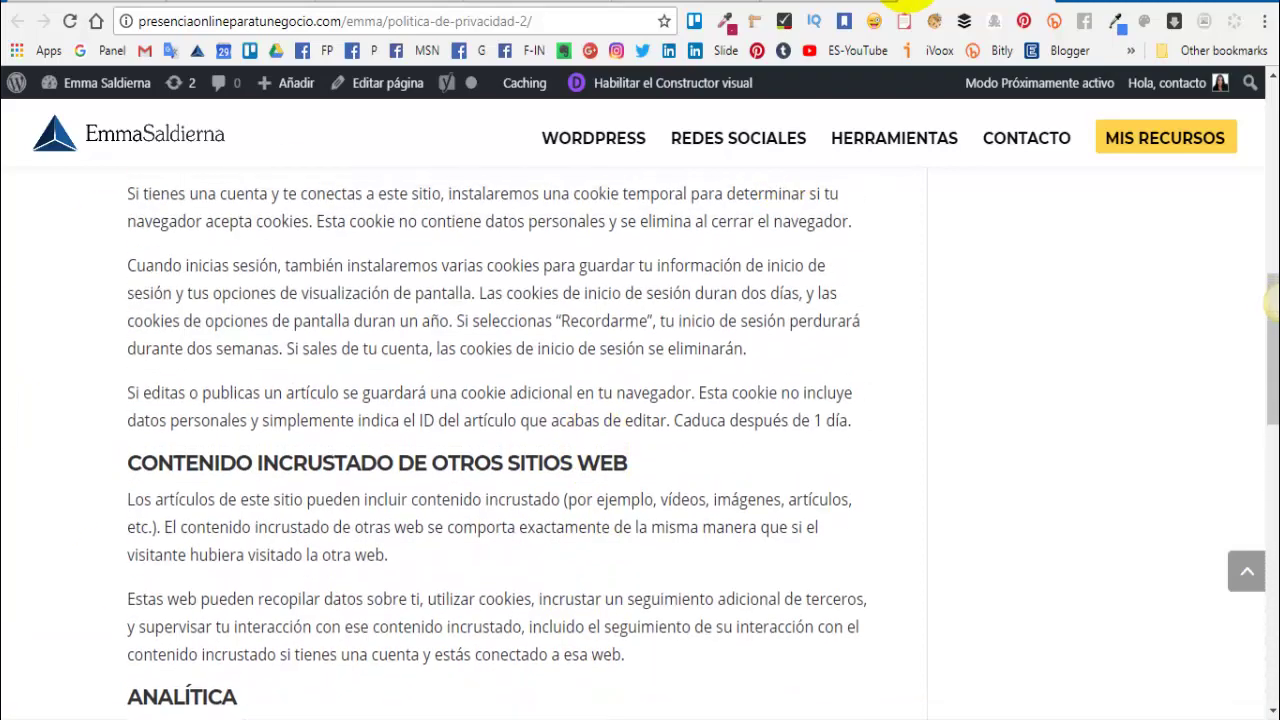
# Step: Switch to the live blog's Marketing en Redes Sociales page and open the article "Cómo descargar la información que tienes en Facebook"
pyautogui.click(822, 5)
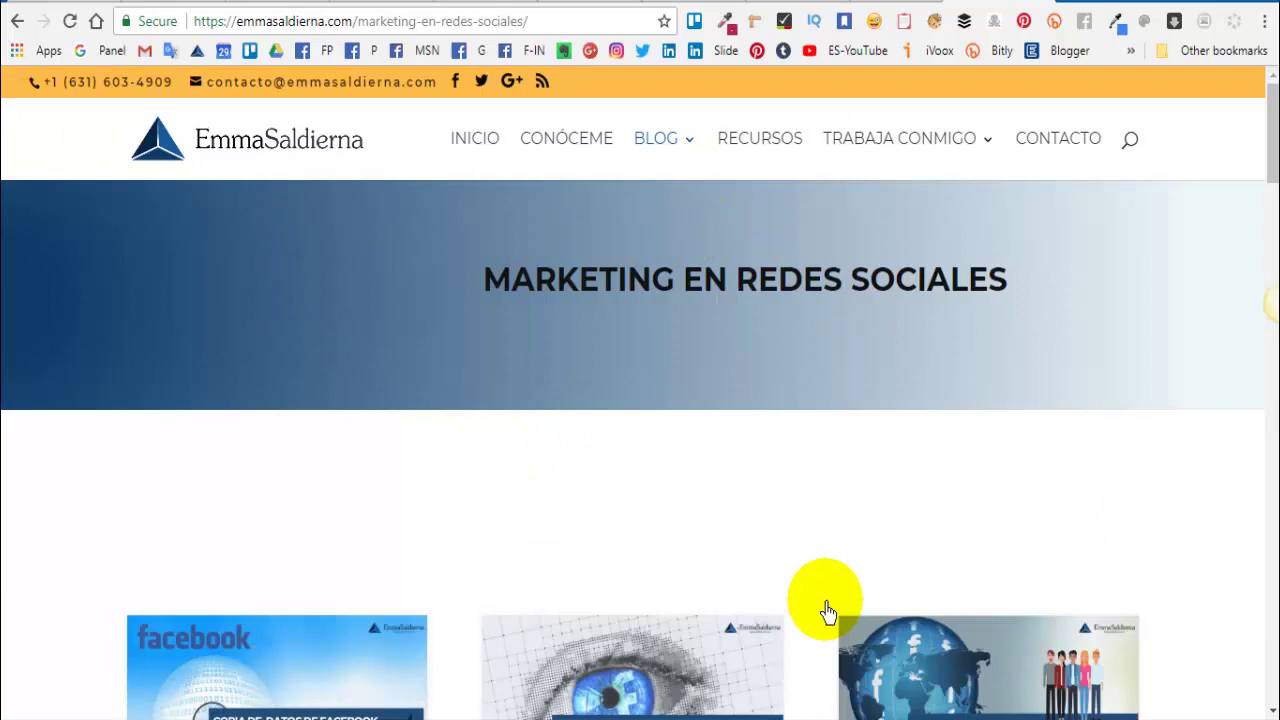
pyautogui.scroll(-5, 865, 505)
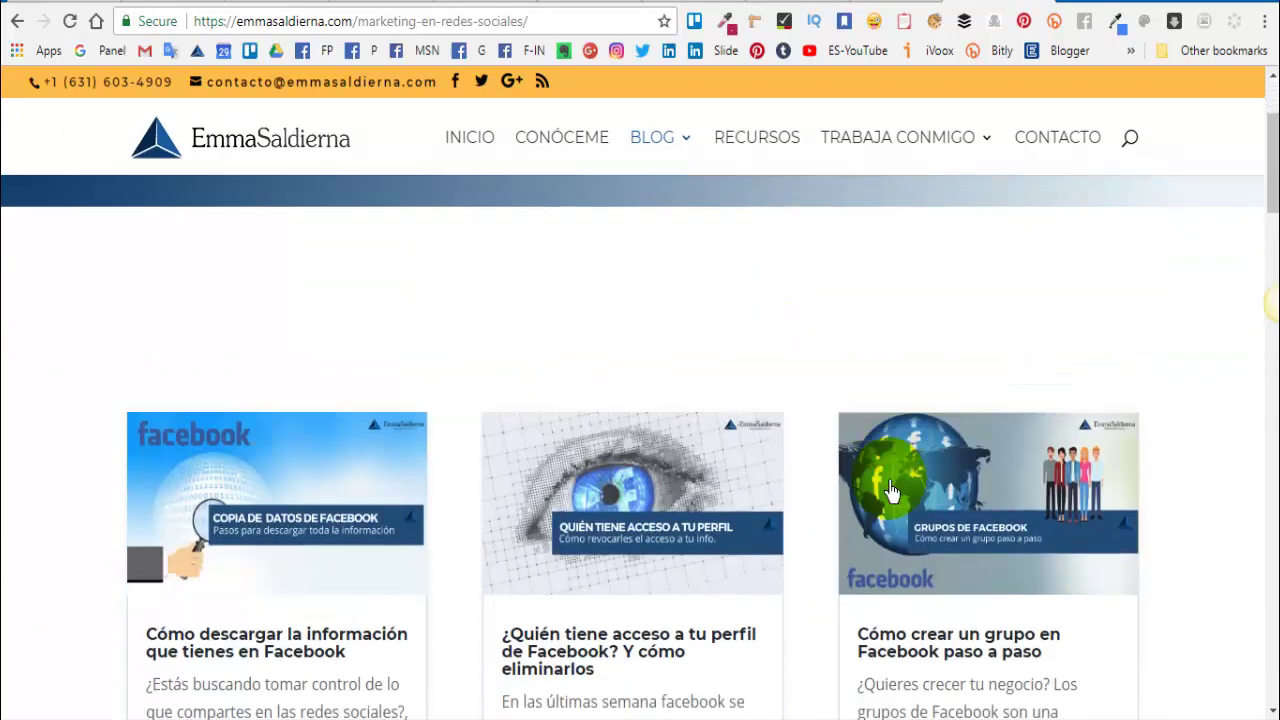
pyautogui.click(285, 338)
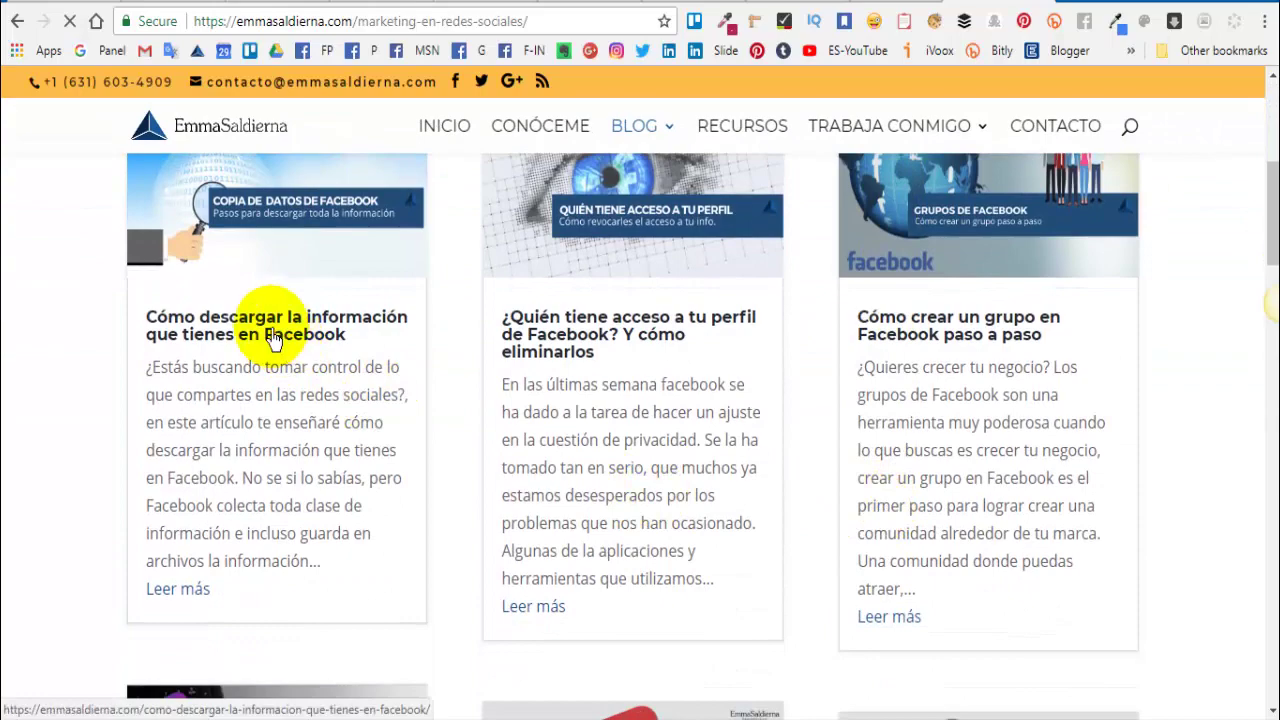
# Step: Find the article's comment form, set the browser zoom to 90%, and examine its fields and the option to save the commenter's data
pyautogui.scroll(-3, 757, 520)
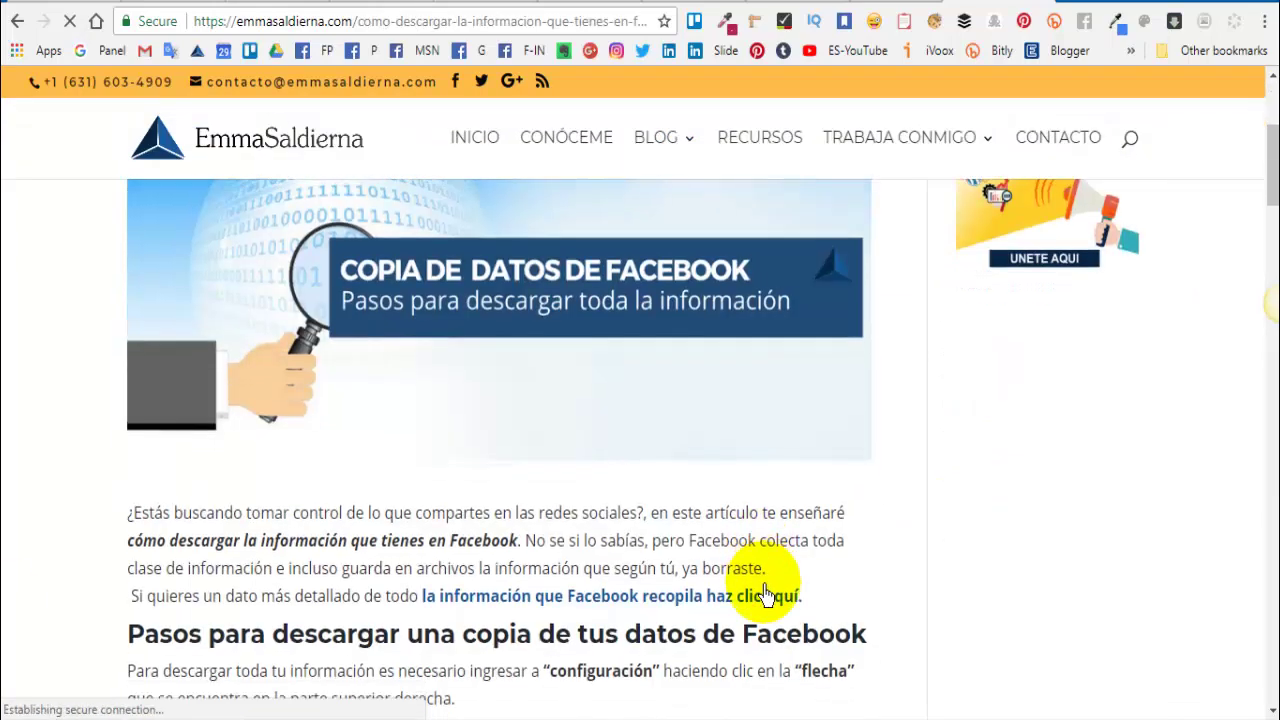
pyautogui.scroll(-20, 765, 595)
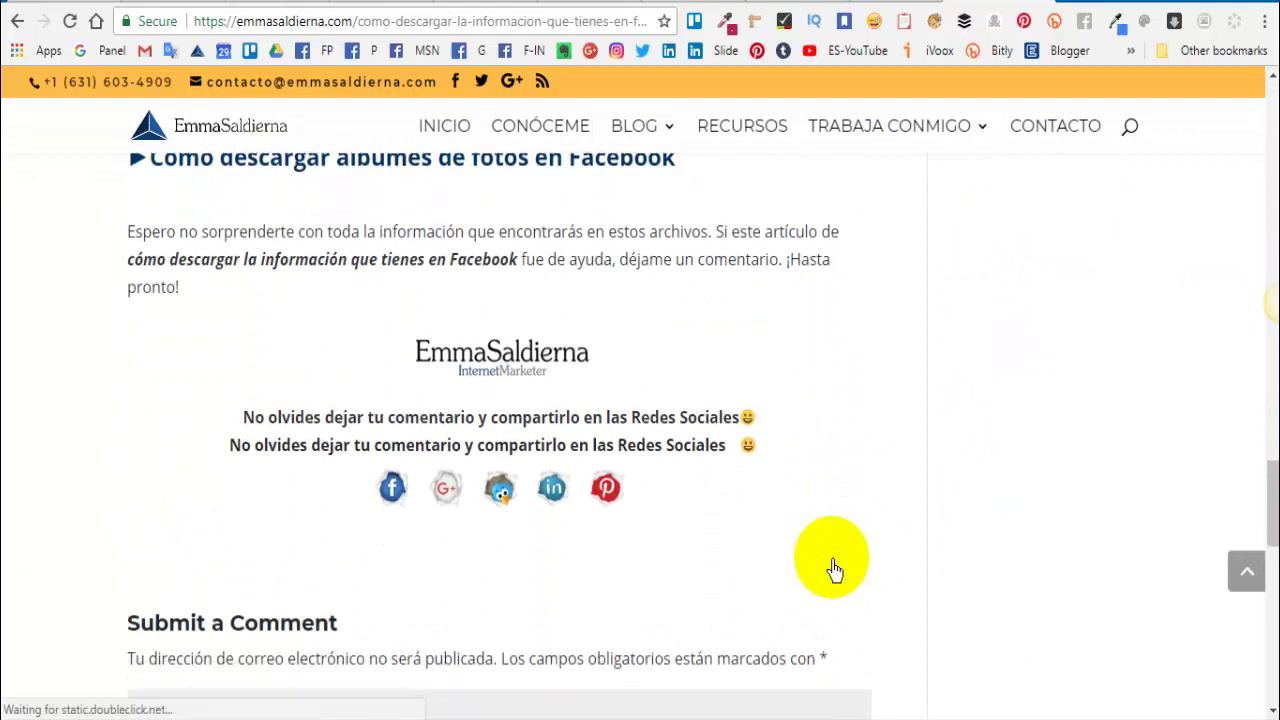
pyautogui.scroll(-4, 835, 570)
pyautogui.scroll(-1, 835, 570)
pyautogui.scroll(1, 830, 560)
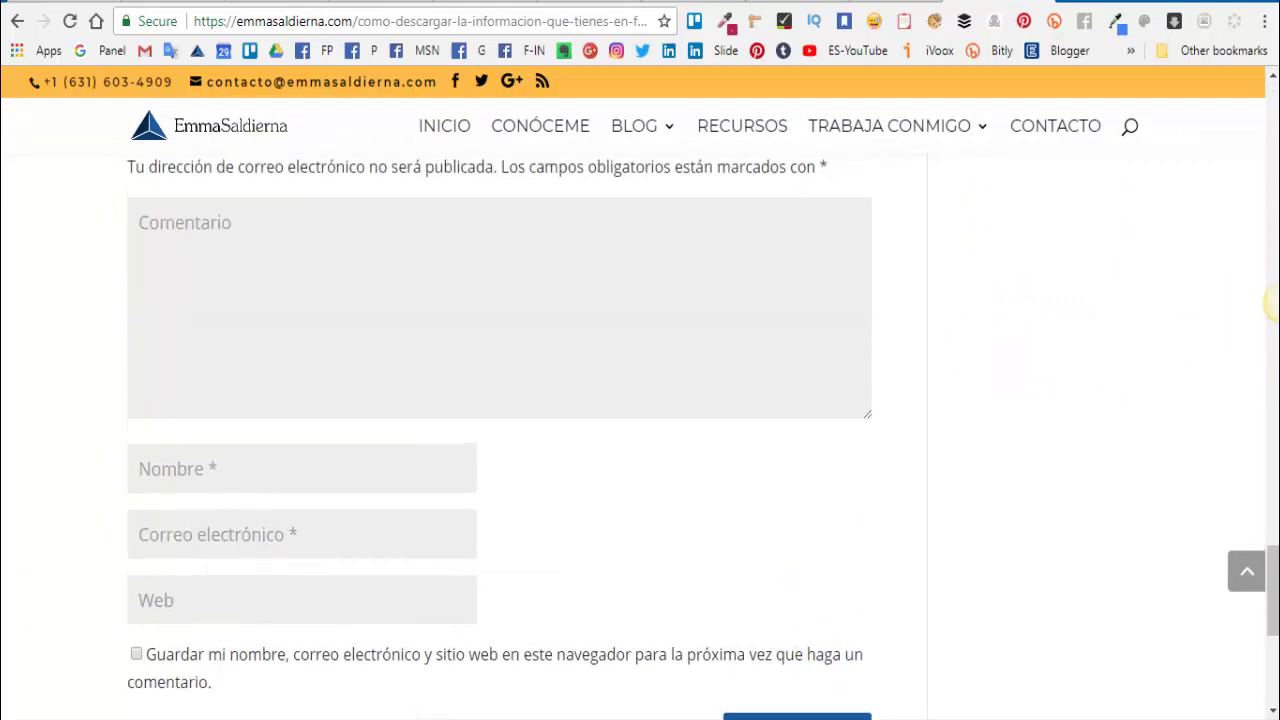
pyautogui.click(1265, 22)
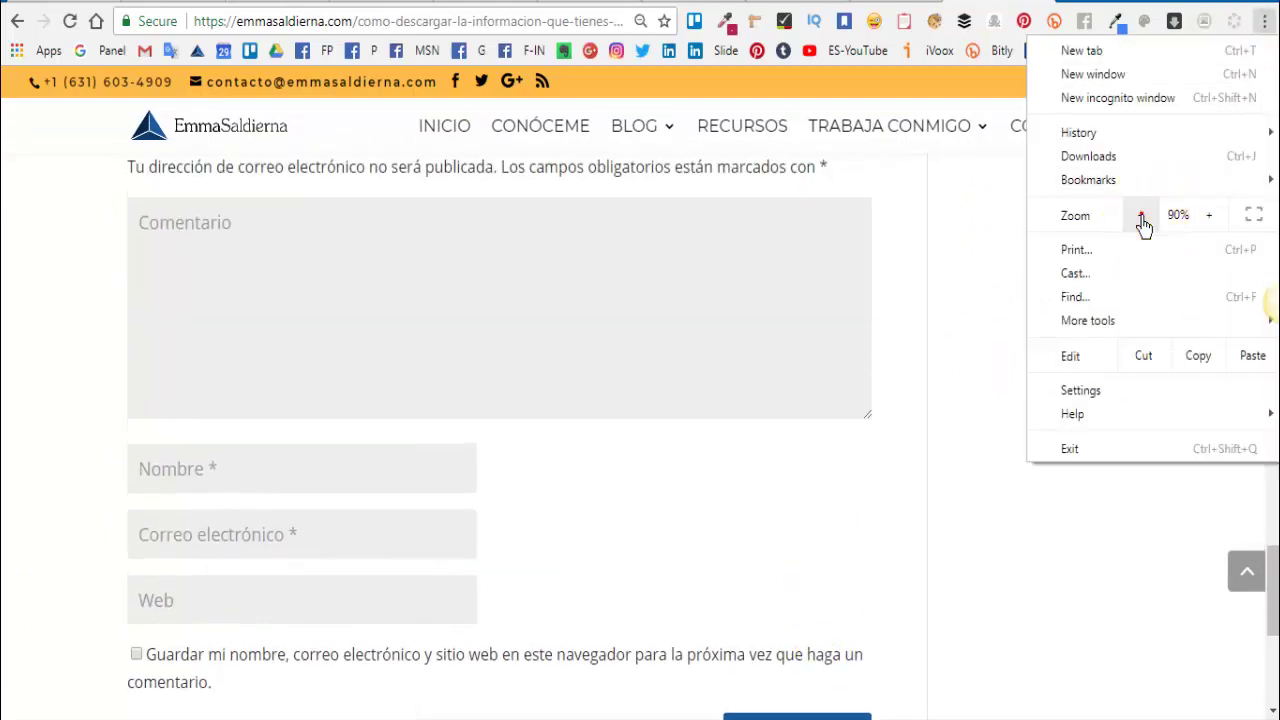
pyautogui.click(1140, 215)
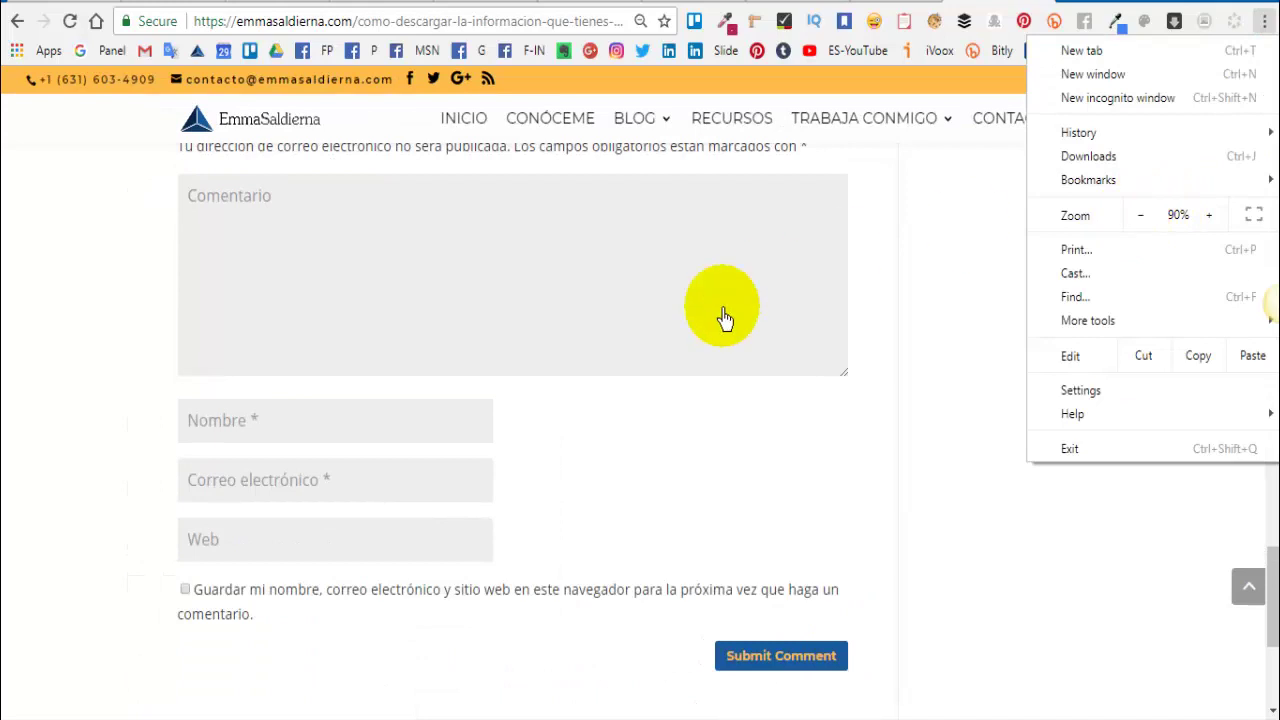
pyautogui.click(251, 214)
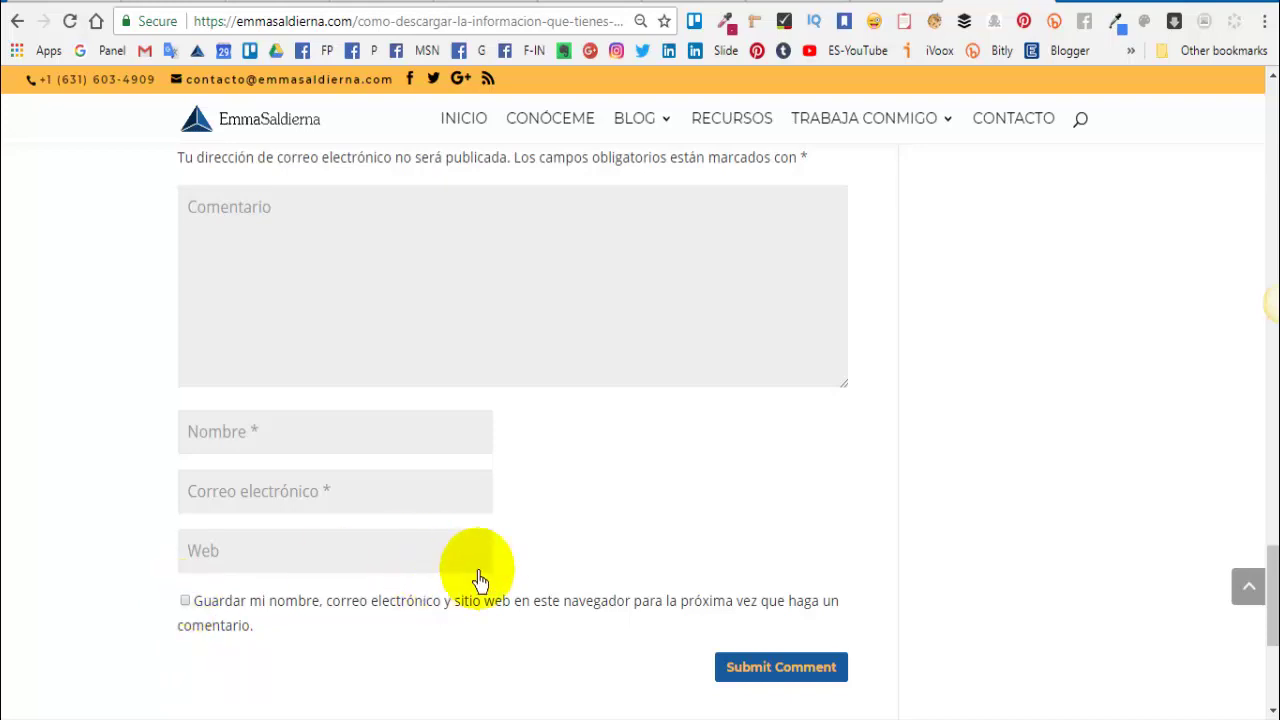
pyautogui.scroll(-1, 583, 634)
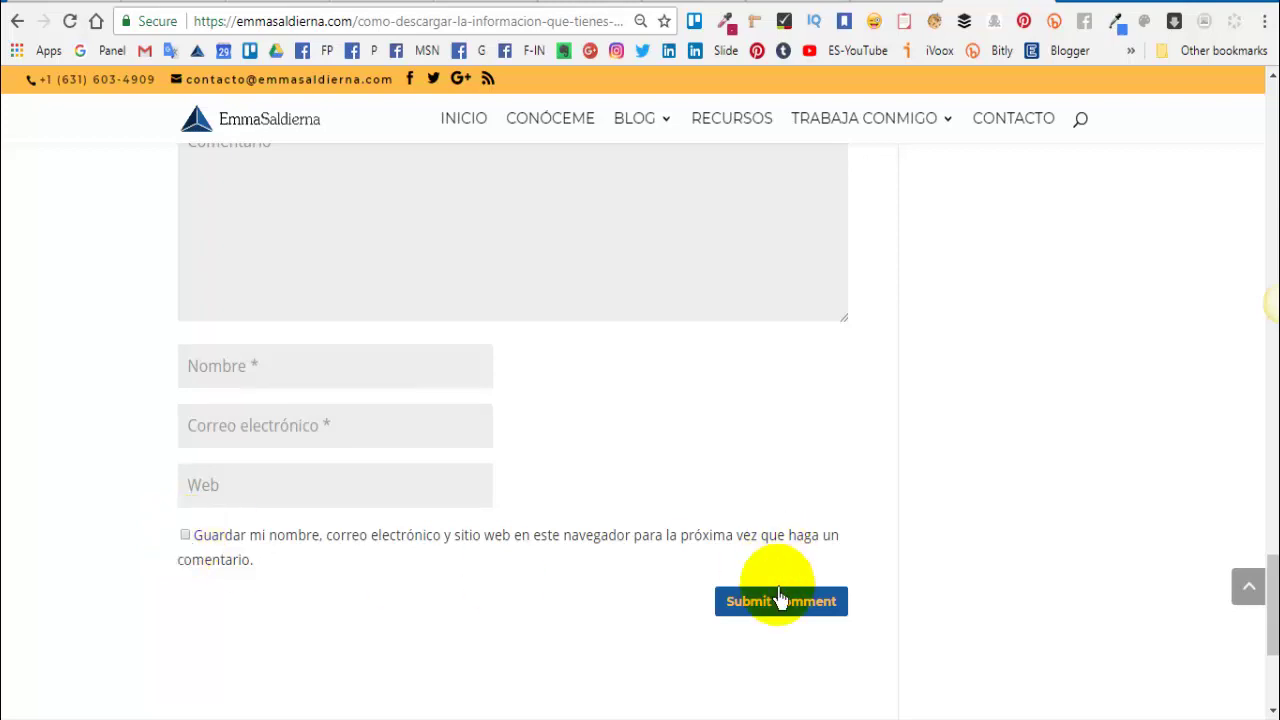
pyautogui.scroll(1, 775, 610)
pyautogui.scroll(1, 1051, 674)
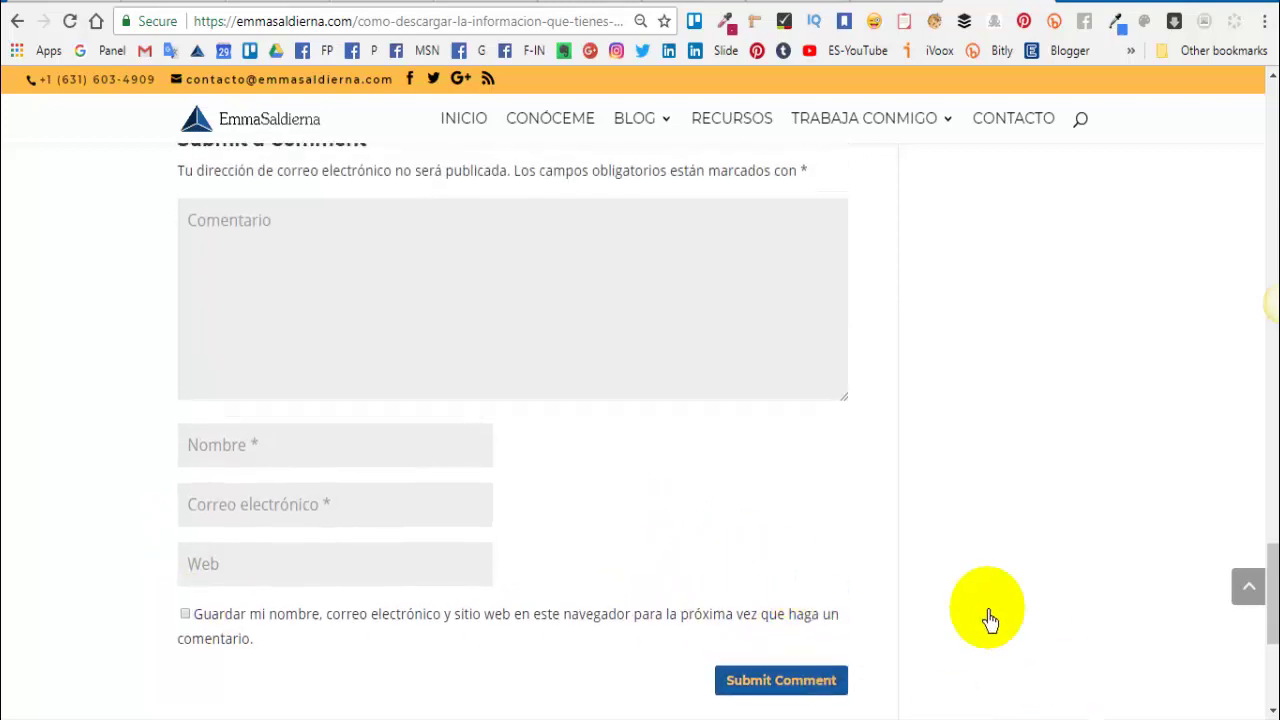
pyautogui.scroll(1, 897, 494)
pyautogui.scroll(-1, 898, 495)
pyautogui.scroll(-1, 898, 495)
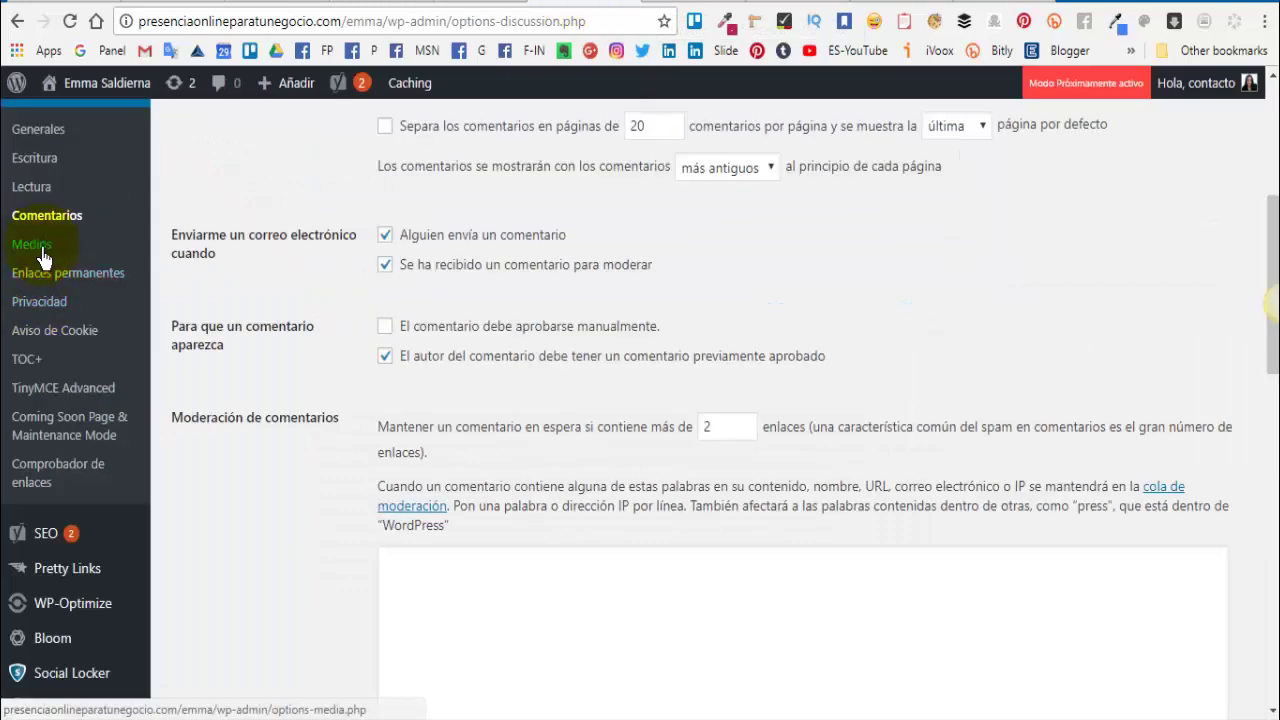
# Step: From the WordPress comment settings, open the Exportar datos personales tool
pyautogui.scroll(-2, 35, 560)
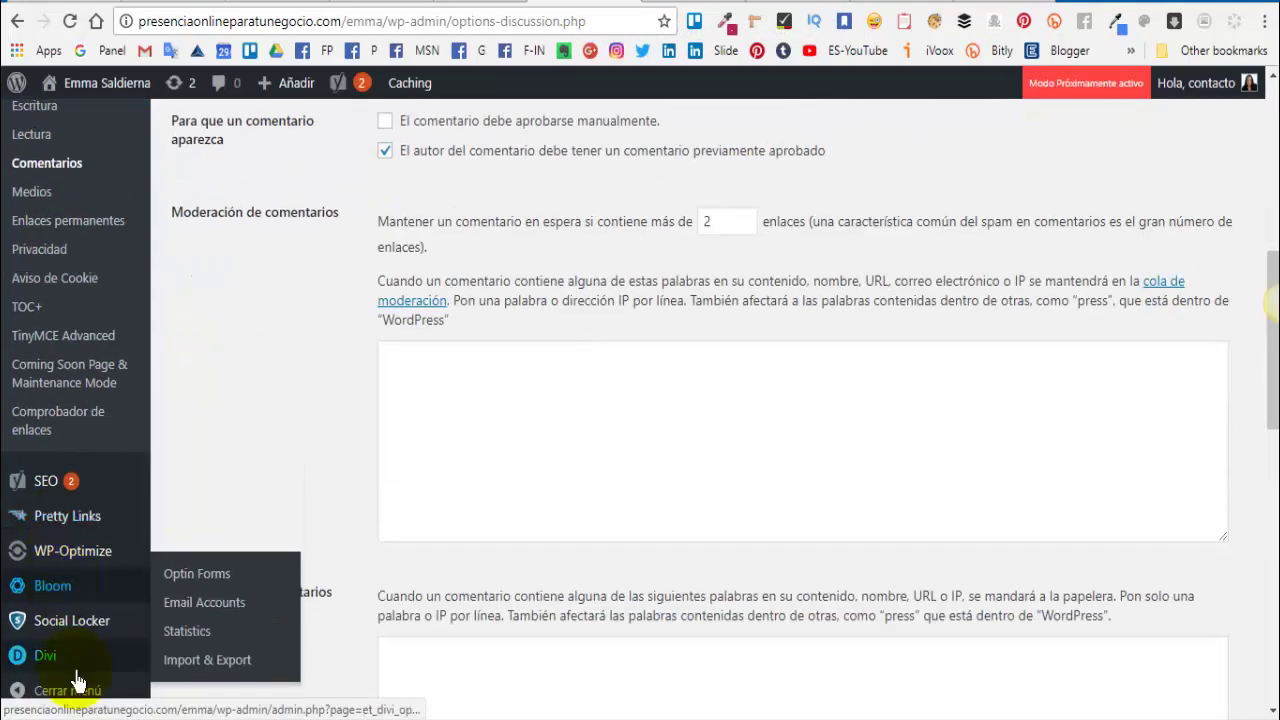
pyautogui.scroll(3, 40, 450)
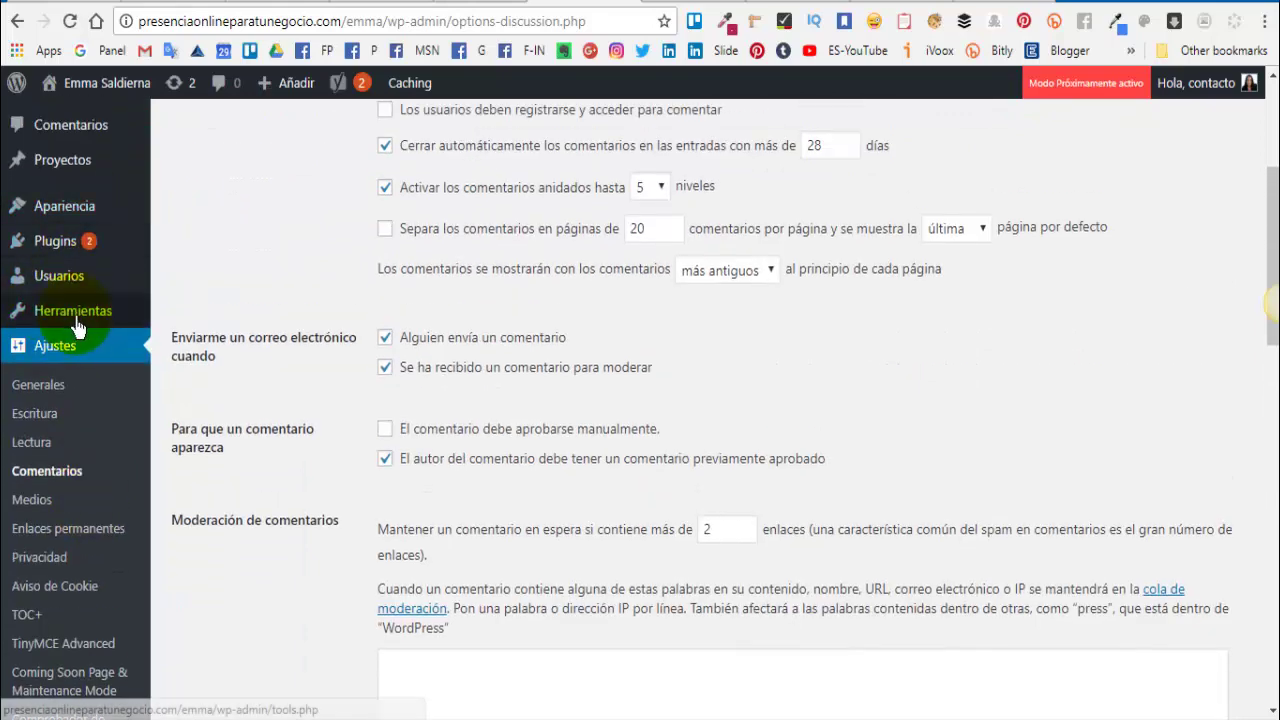
pyautogui.moveTo(77, 327)
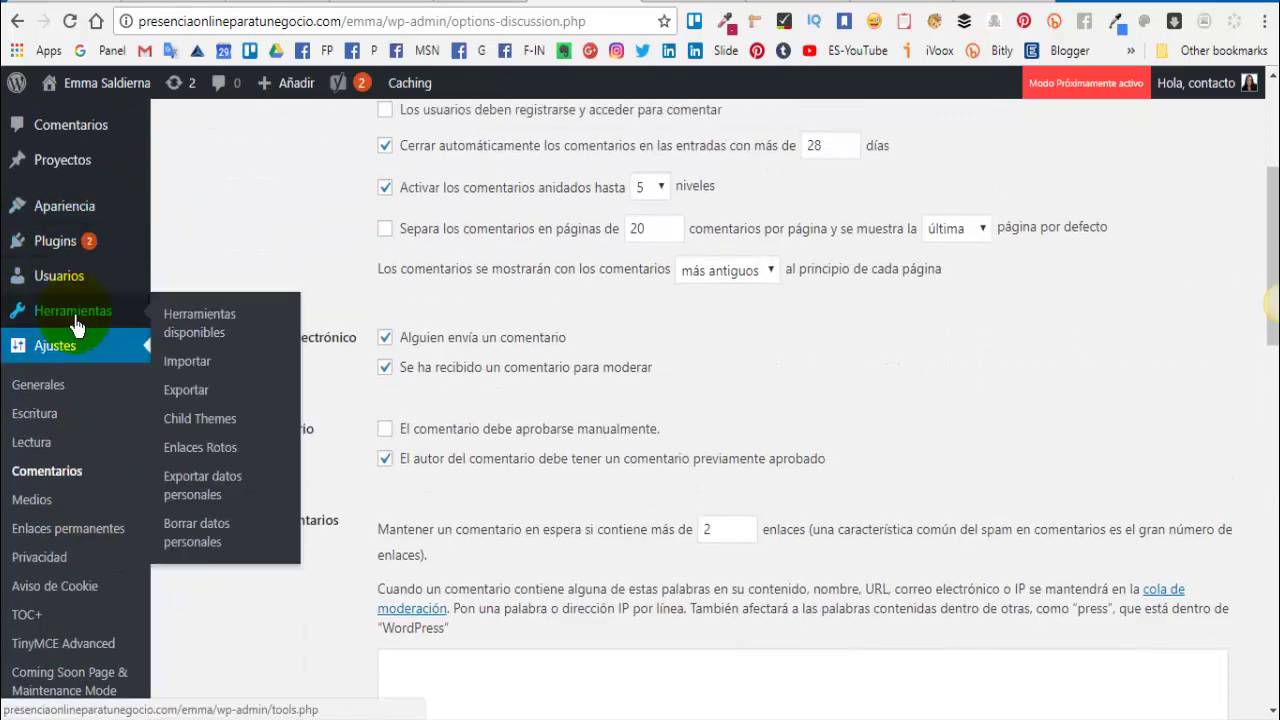
pyautogui.click(194, 500)
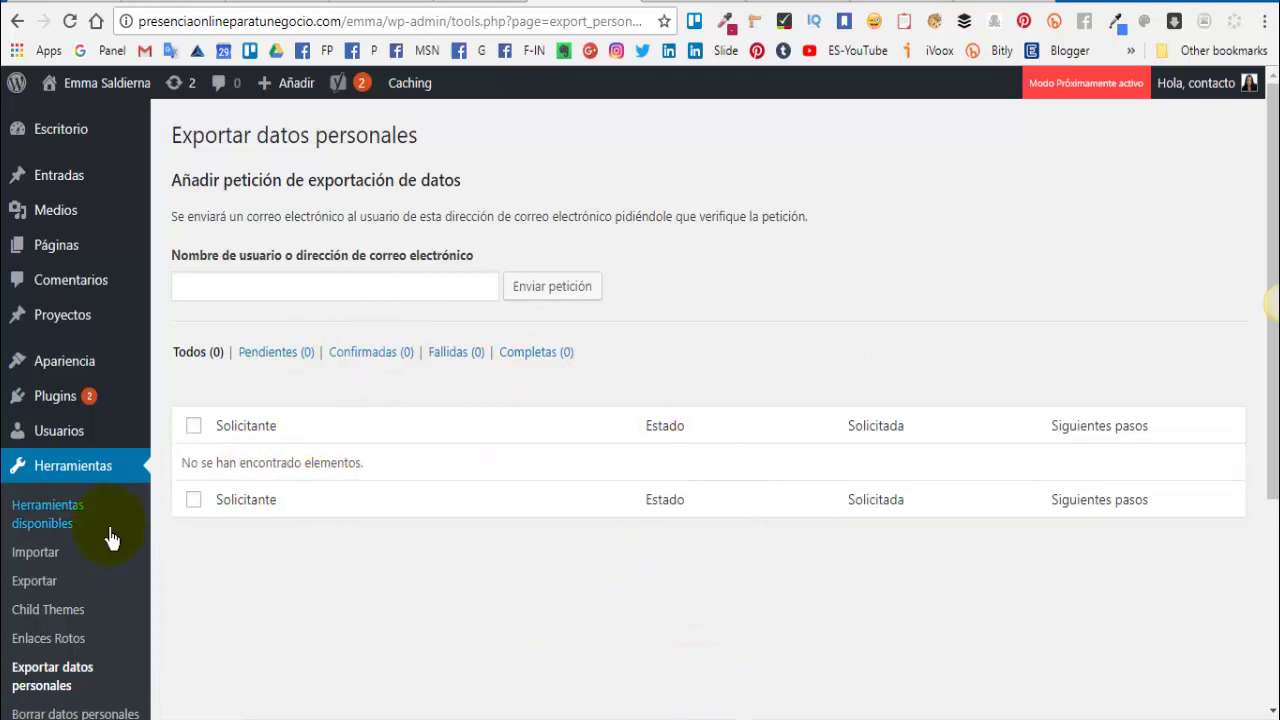
# Step: View the Borrar datos personales tool, then return to Exportar datos personales and look over its request form and list
pyautogui.scroll(-2, 55, 510)
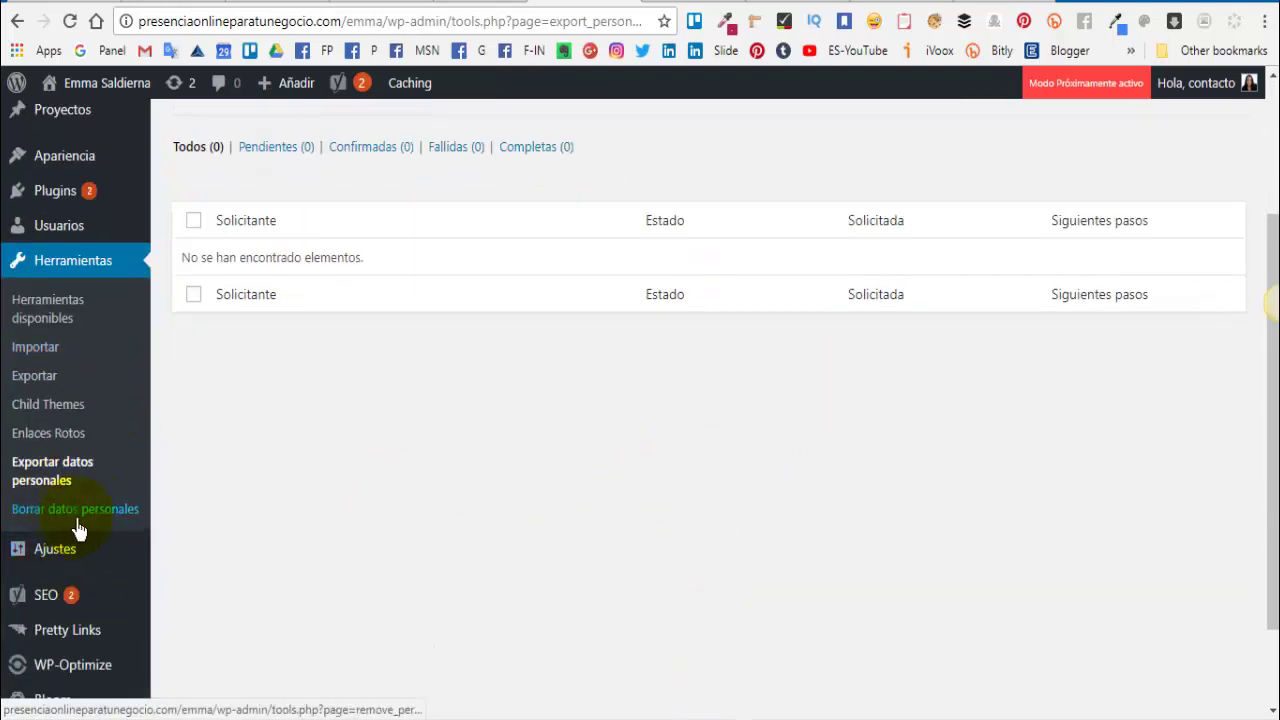
pyautogui.click(88, 520)
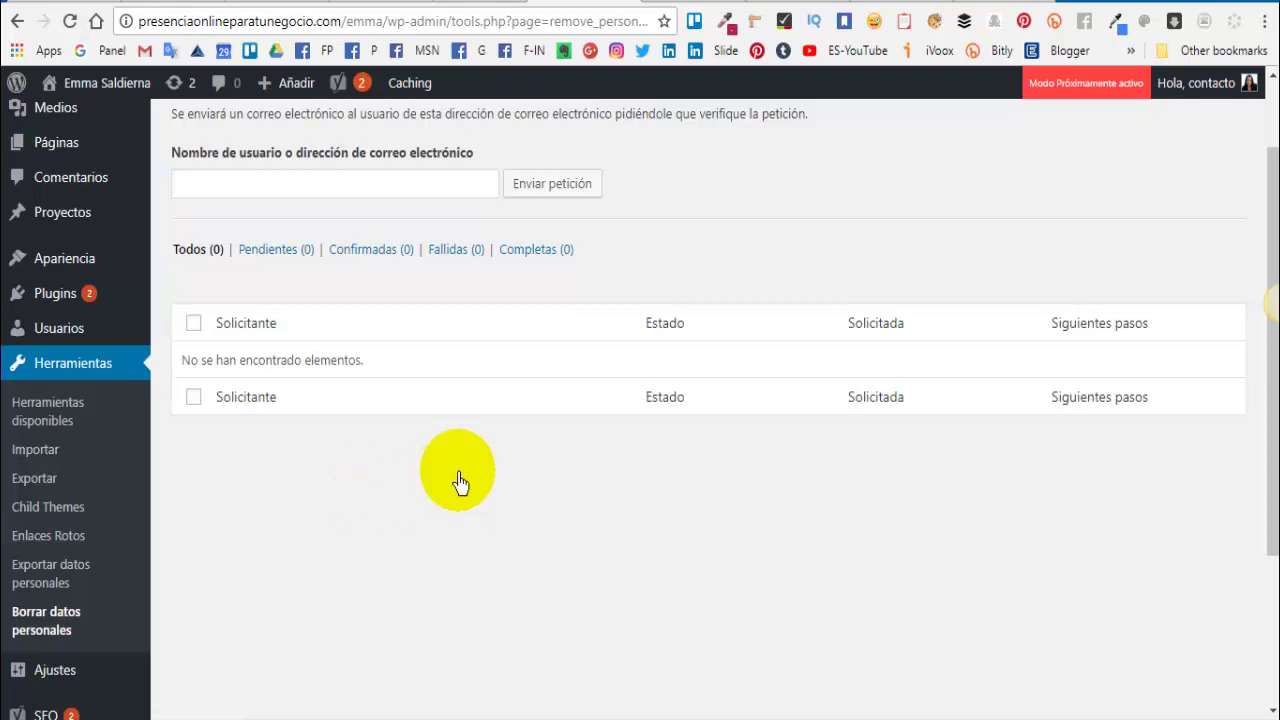
pyautogui.click(45, 575)
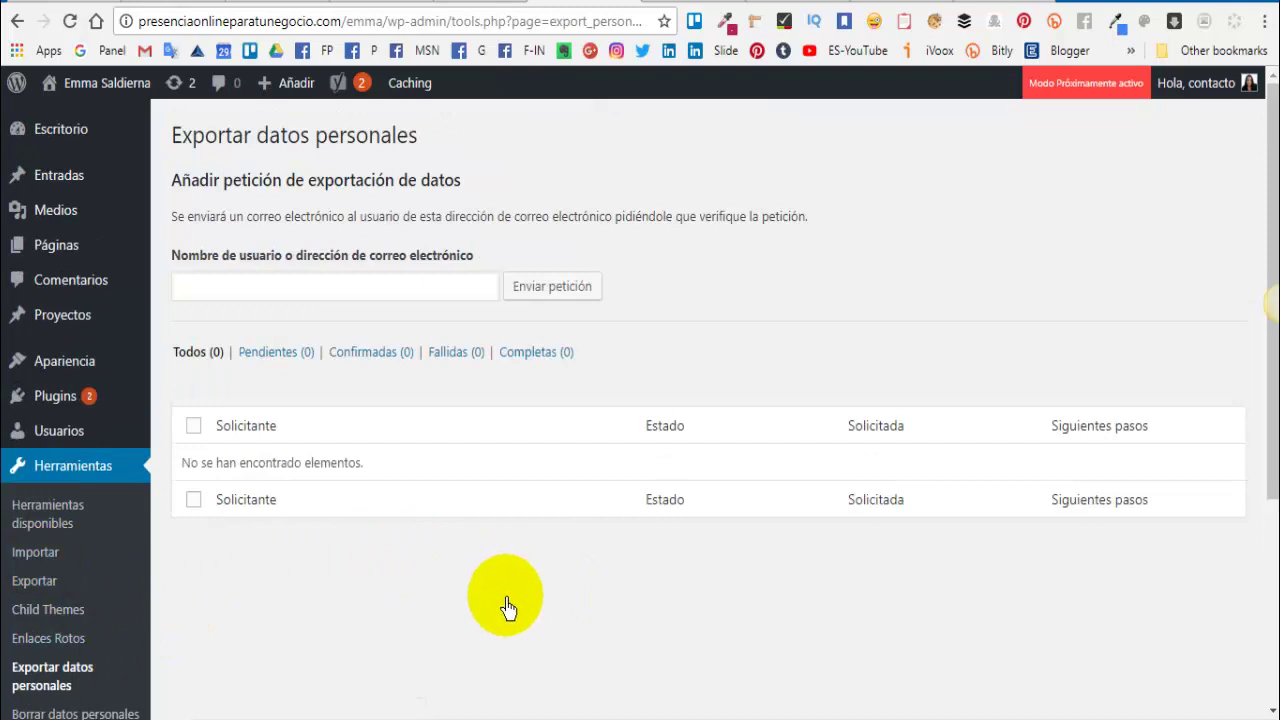
pyautogui.scroll(-1, 508, 608)
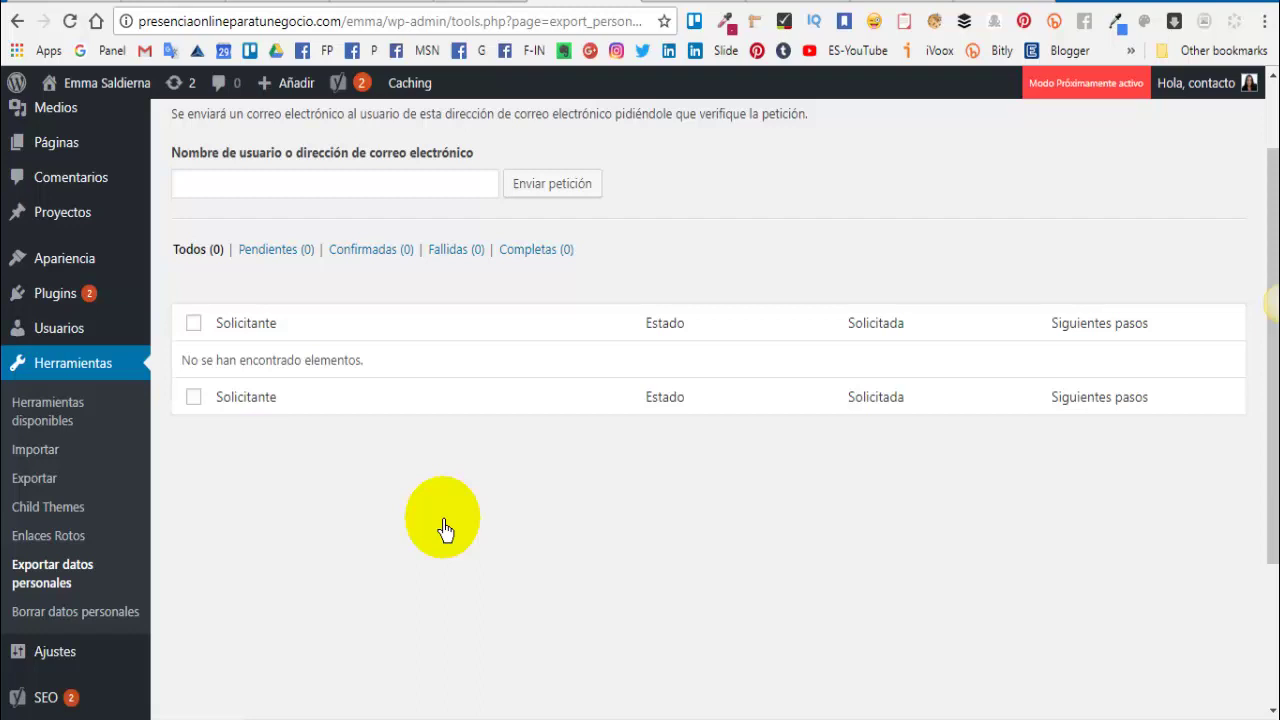
pyautogui.scroll(-1, 448, 525)
pyautogui.scroll(2, 452, 527)
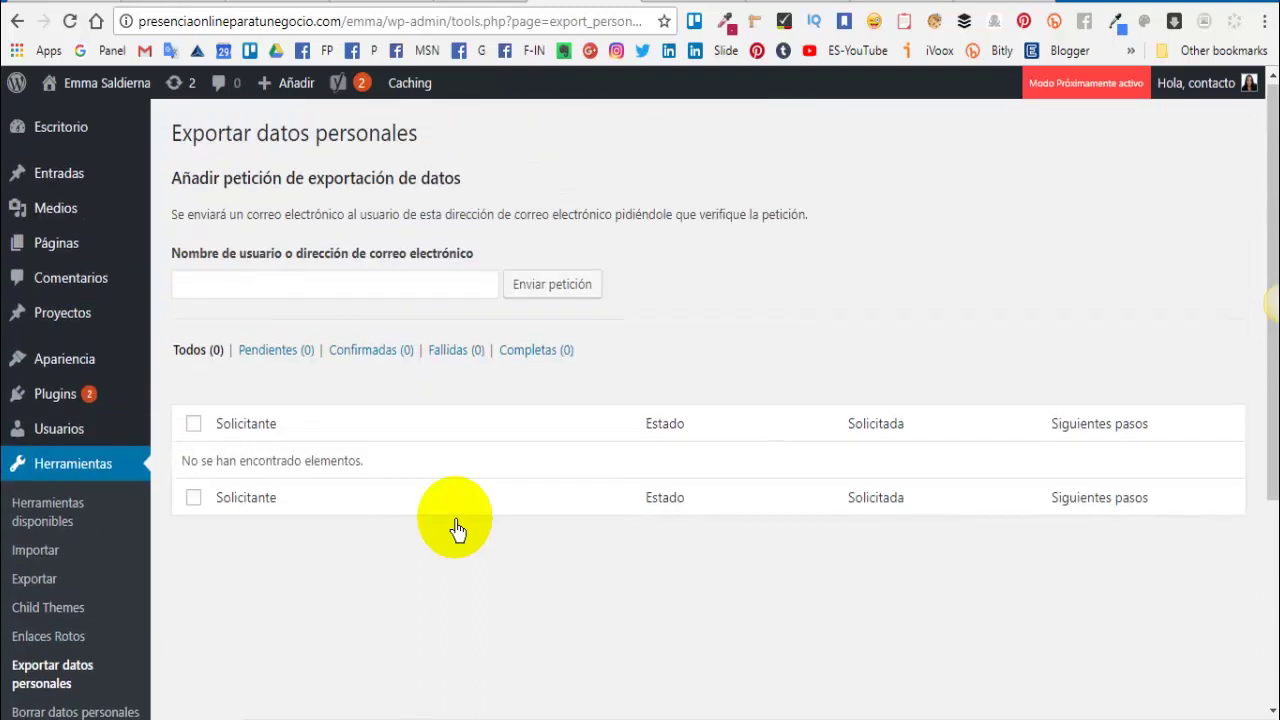